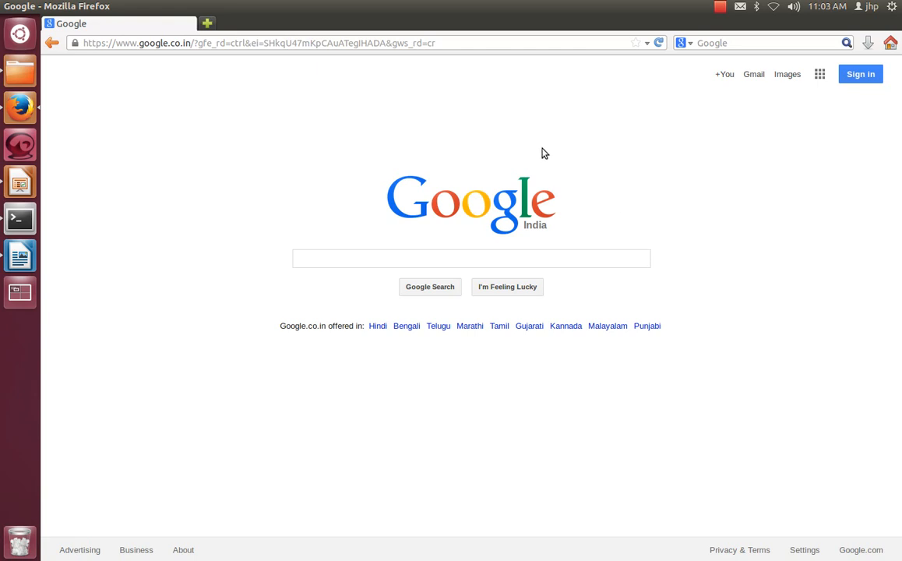
Step: Open the OpenStack dashboard login page at 192.168.18.60/horizon
{"action": "left_click", "coordinate": [458, 46]}
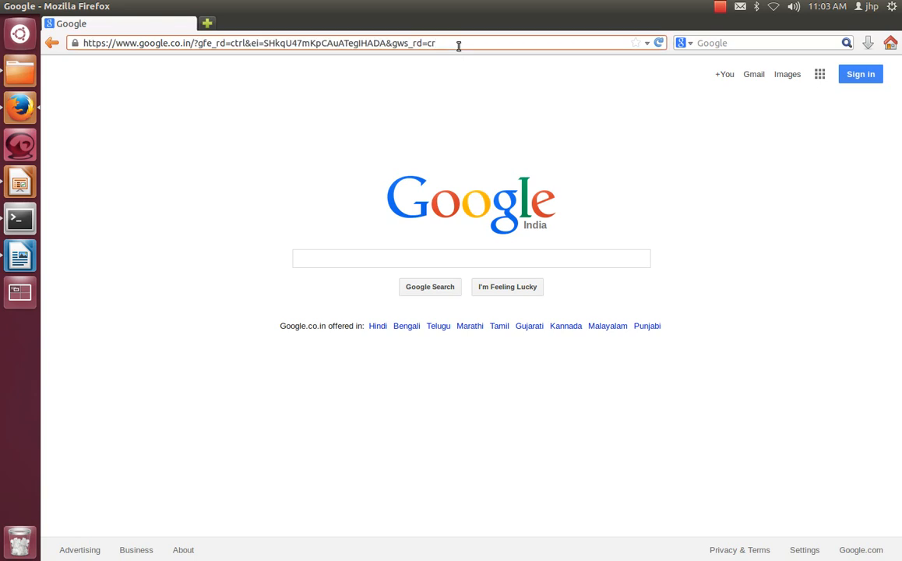
{"action": "key", "text": "ctrl+a"}
{"action": "type", "text": "1"}
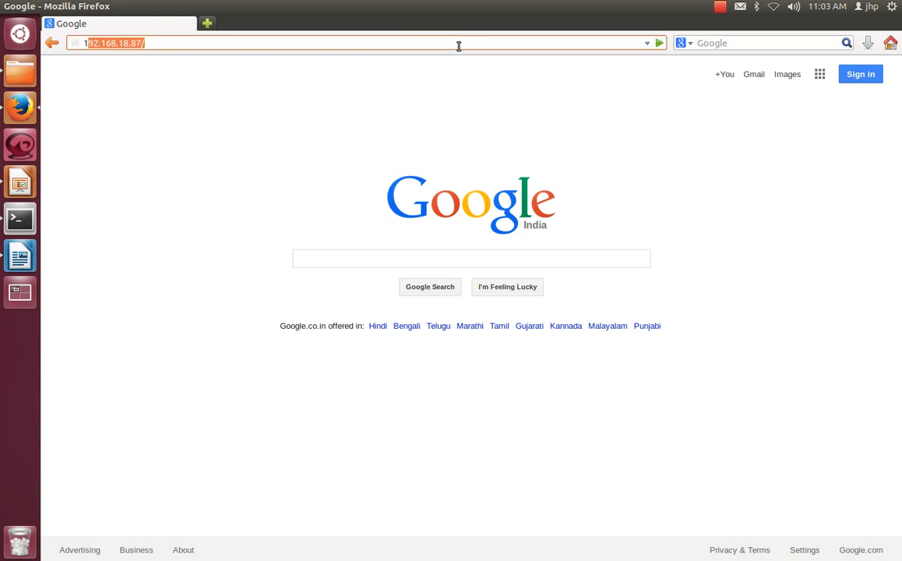
{"action": "type", "text": "92.168.18.60"}
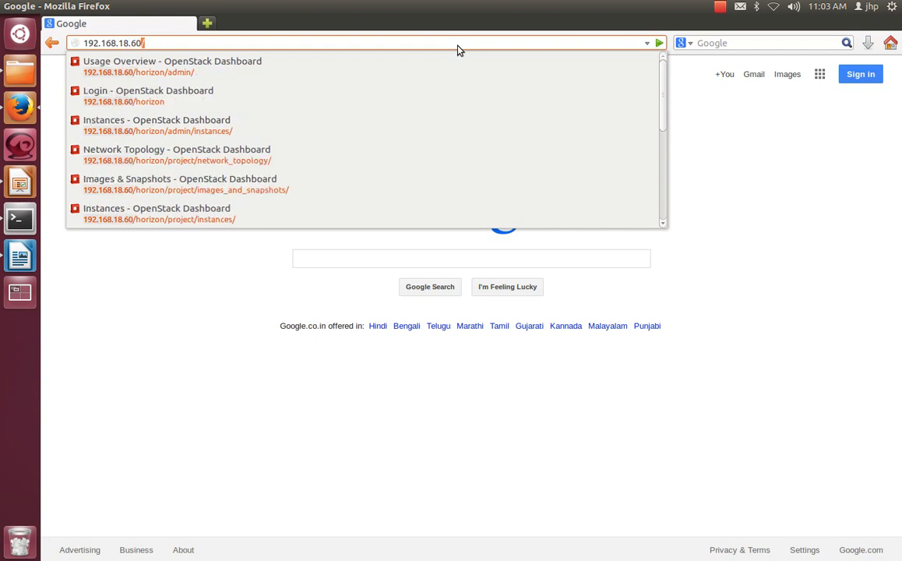
{"action": "key", "text": "Return"}
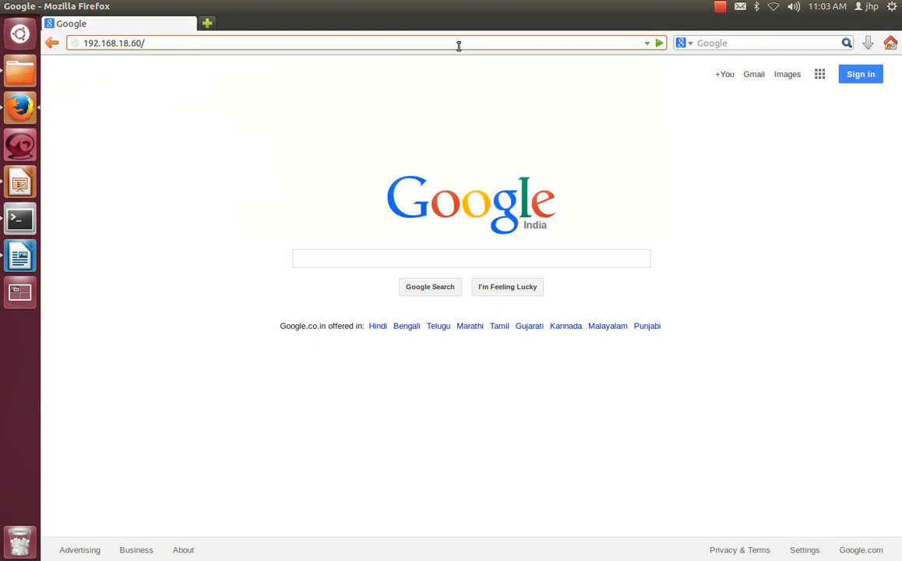
{"action": "type", "text": "horizon"}
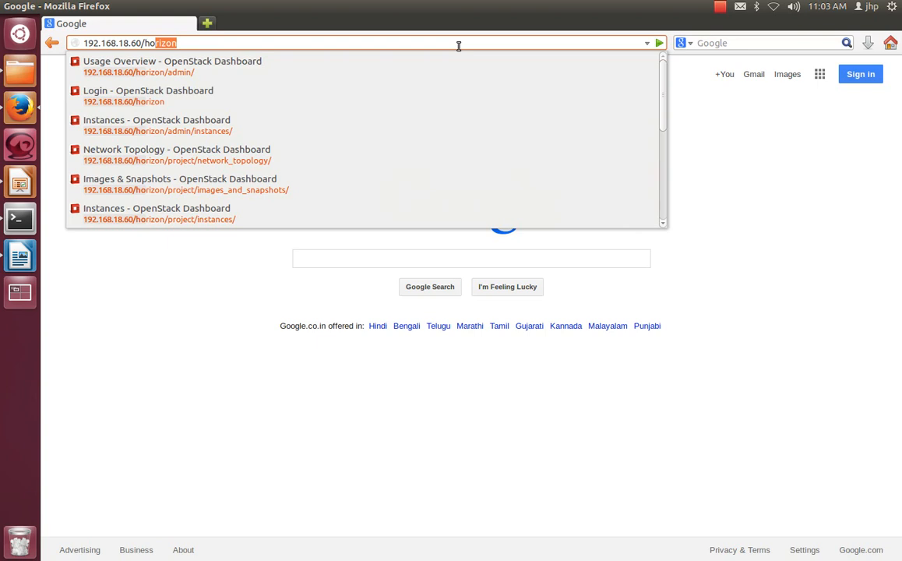
{"action": "key", "text": "Return"}
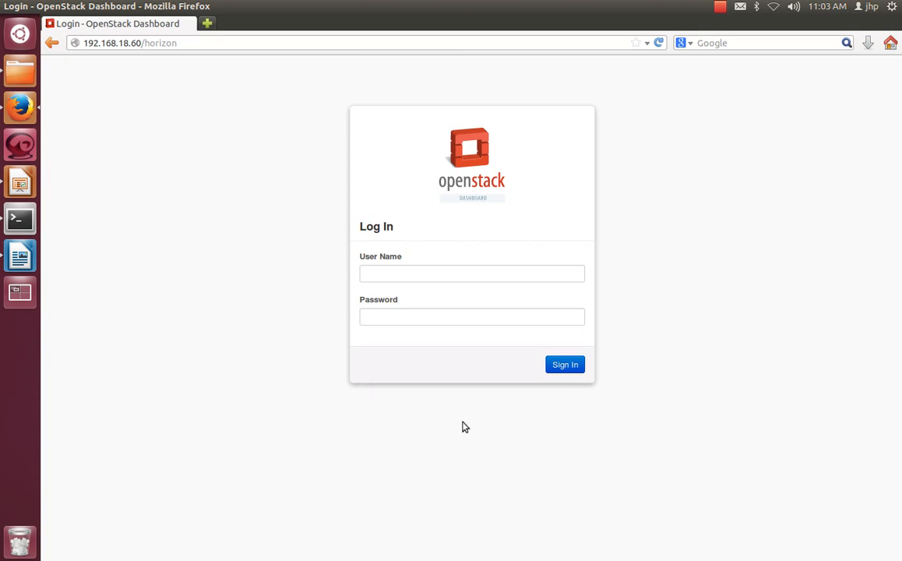
Step: Sign in as admin with the account password and dismiss the browser's offer to remember it
{"action": "left_click", "coordinate": [443, 271]}
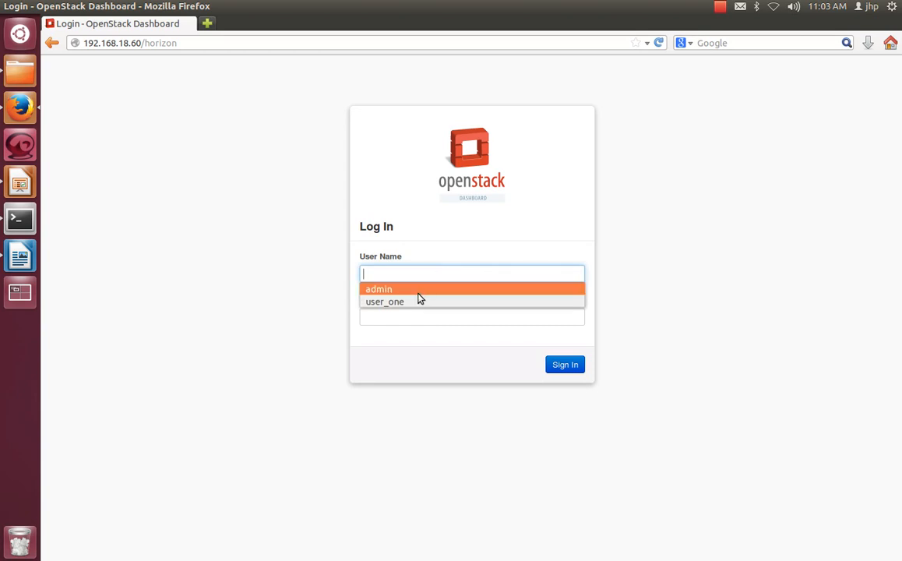
{"action": "left_click", "coordinate": [417, 291]}
{"action": "left_click", "coordinate": [419, 320]}
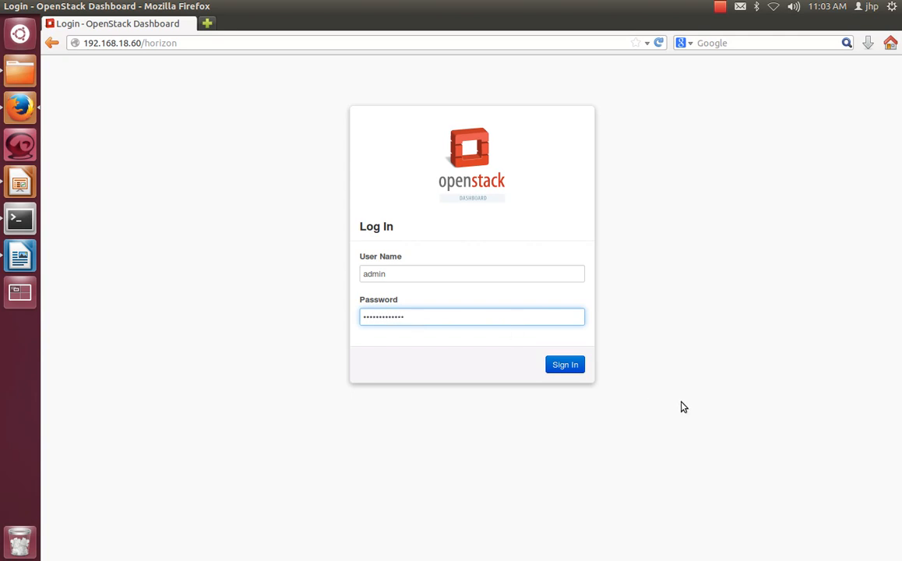
{"action": "left_click", "coordinate": [568, 366]}
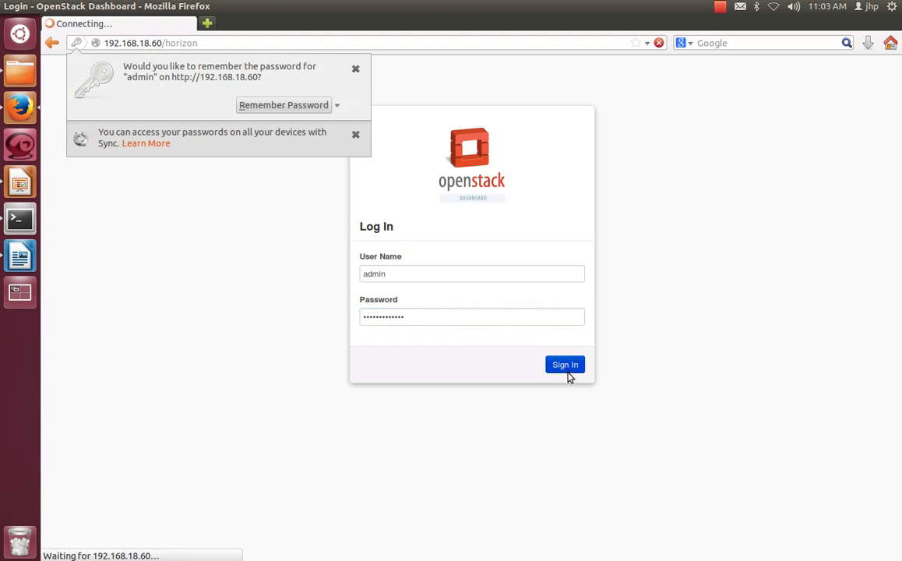
{"action": "left_click", "coordinate": [355, 68]}
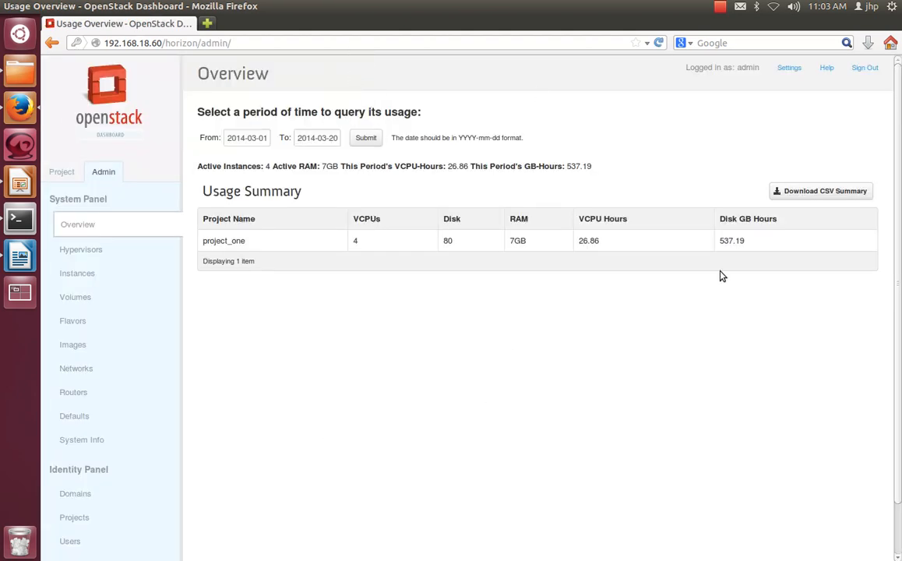
Step: Examine the logged-in account and project_one's VCPUs, disk, RAM, VCPU hours and disk GB hours in the usage summary
{"action": "double_click", "coordinate": [754, 67]}
{"action": "left_click", "coordinate": [727, 107]}
{"action": "left_click_drag", "start_coordinate": [259, 245], "coordinate": [211, 242]}
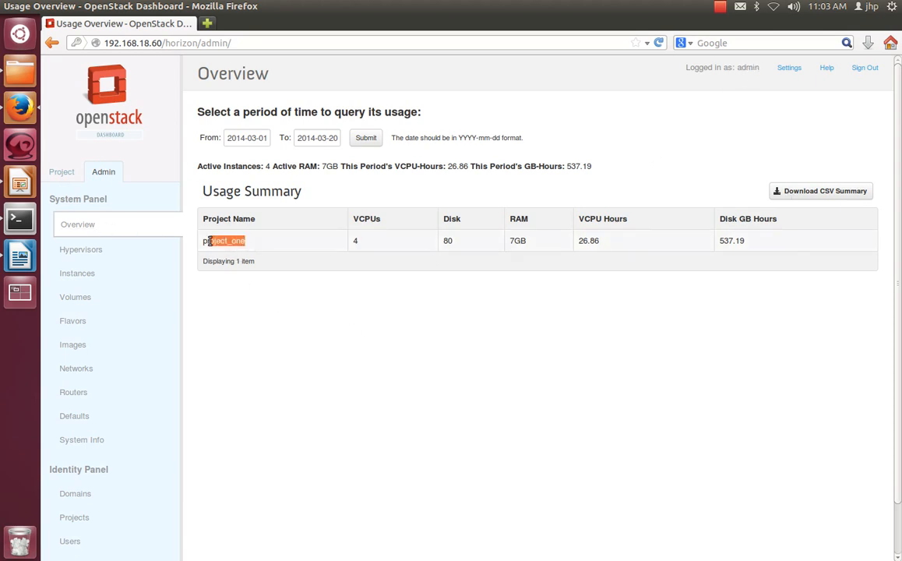
{"action": "left_click", "coordinate": [305, 314]}
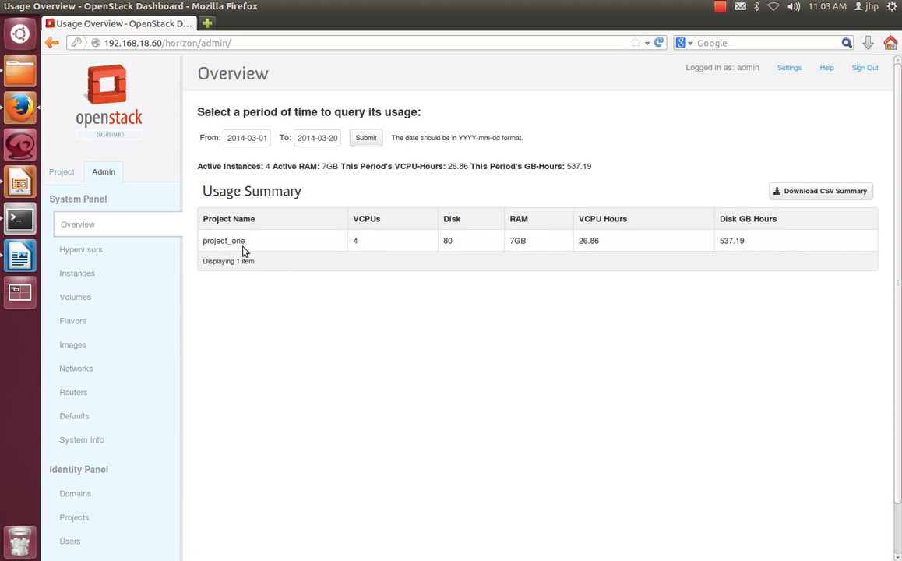
{"action": "left_click_drag", "start_coordinate": [208, 241], "coordinate": [292, 254]}
{"action": "left_click_drag", "start_coordinate": [361, 245], "coordinate": [353, 242]}
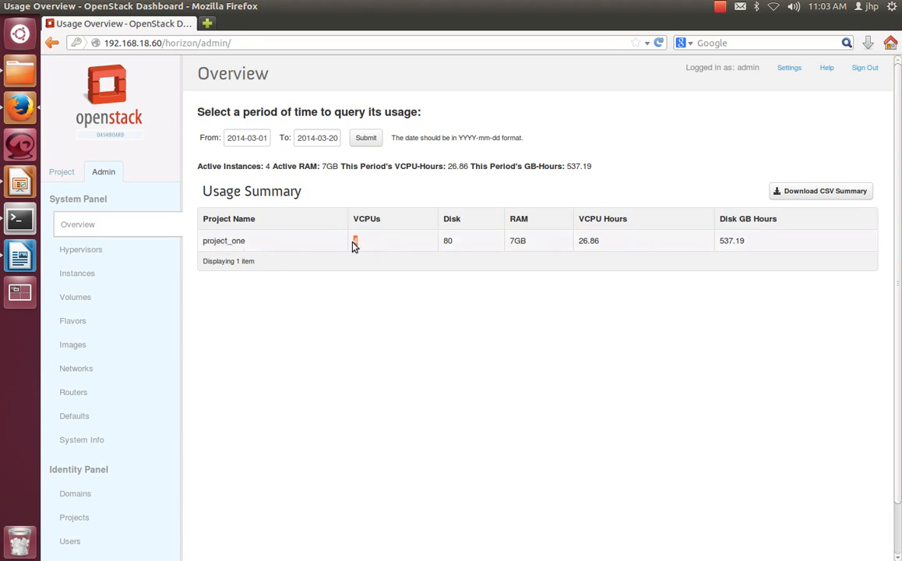
{"action": "left_click_drag", "start_coordinate": [453, 243], "coordinate": [445, 246]}
{"action": "left_click_drag", "start_coordinate": [528, 247], "coordinate": [514, 243]}
{"action": "mouse_move", "coordinate": [580, 242]}
{"action": "left_mouse_down"}
{"action": "mouse_move", "coordinate": [608, 248]}
{"action": "mouse_move", "coordinate": [578, 241]}
{"action": "left_mouse_up"}
{"action": "left_click", "coordinate": [625, 244]}
{"action": "left_click", "coordinate": [739, 242]}
{"action": "double_click", "coordinate": [738, 241]}
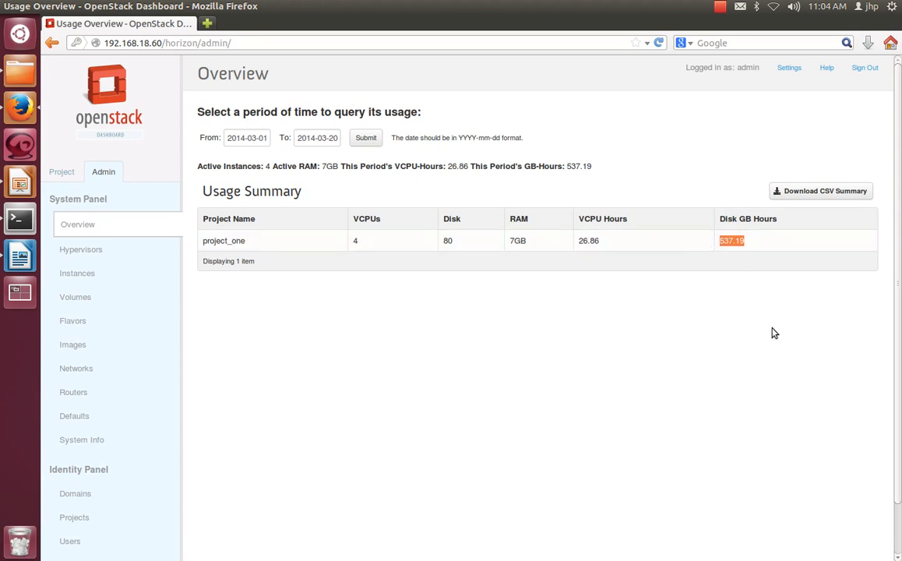
{"action": "left_click", "coordinate": [401, 356]}
Step: Open the admin list of hypervisors and look through all the hostnames in the table
{"action": "left_click", "coordinate": [88, 250]}
{"action": "scroll", "coordinate": [323, 372], "scroll_direction": "down", "scroll_amount": 5}
{"action": "scroll", "coordinate": [323, 376], "scroll_direction": "down", "scroll_amount": 3}
{"action": "scroll", "coordinate": [346, 412], "scroll_direction": "up", "scroll_amount": 6}
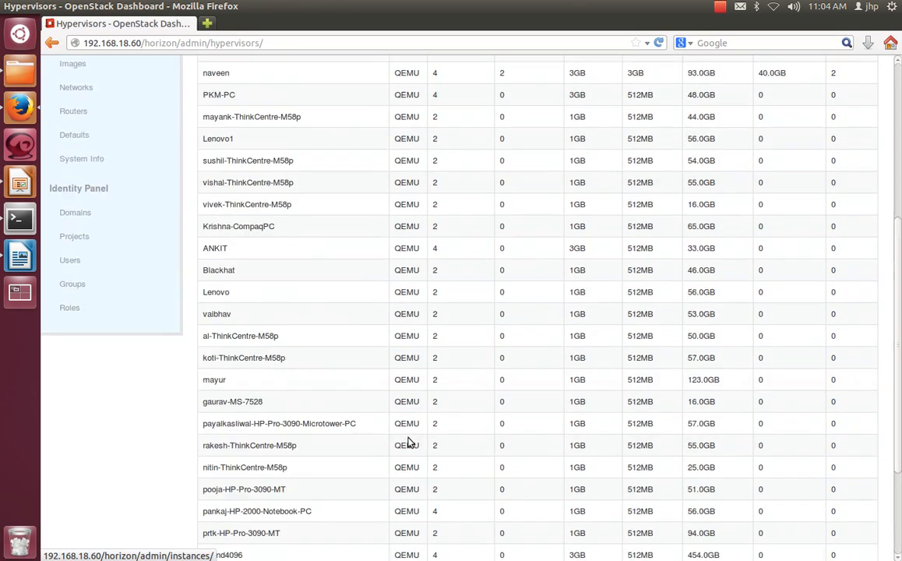
{"action": "scroll", "coordinate": [408, 442], "scroll_direction": "down", "scroll_amount": 5}
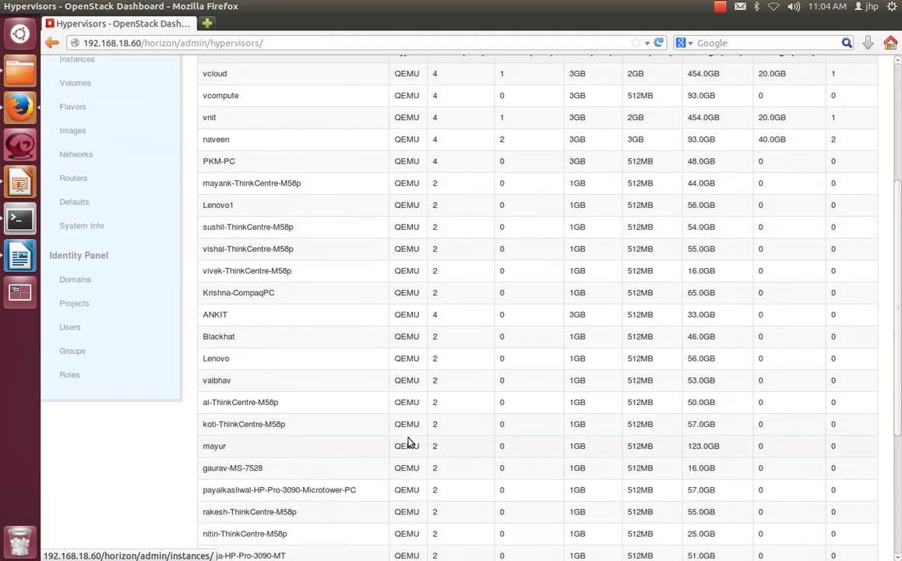
{"action": "scroll", "coordinate": [408, 442], "scroll_direction": "up", "scroll_amount": 5}
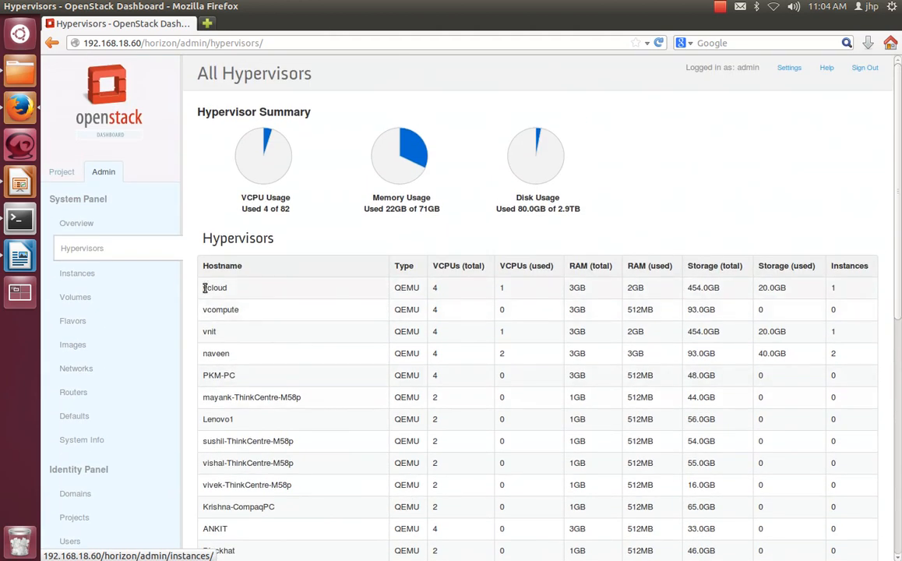
{"action": "left_click_drag", "start_coordinate": [204, 287], "coordinate": [342, 479]}
{"action": "scroll", "coordinate": [342, 479], "scroll_direction": "down", "scroll_amount": 8}
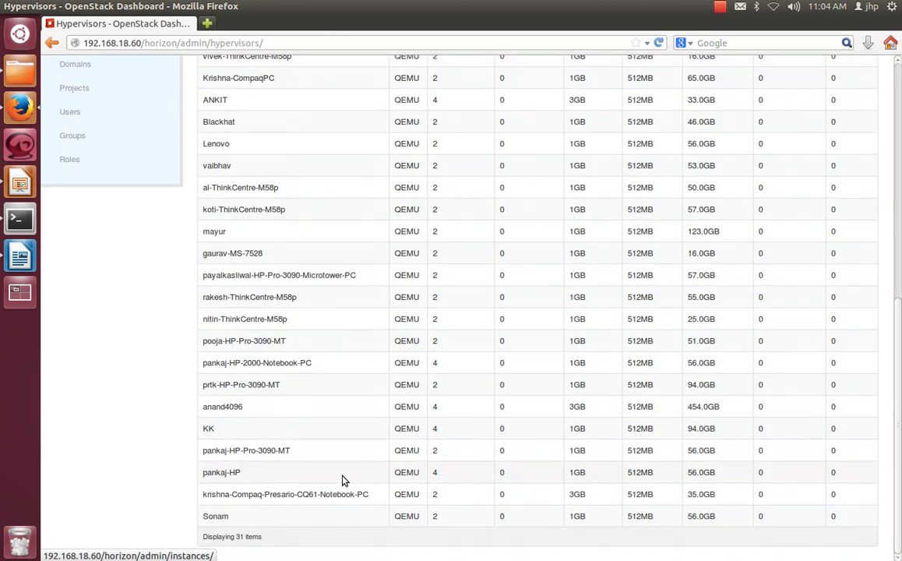
{"action": "scroll", "coordinate": [342, 479], "scroll_direction": "up", "scroll_amount": 6}
{"action": "scroll", "coordinate": [342, 479], "scroll_direction": "up", "scroll_amount": 3}
{"action": "left_click", "coordinate": [222, 296]}
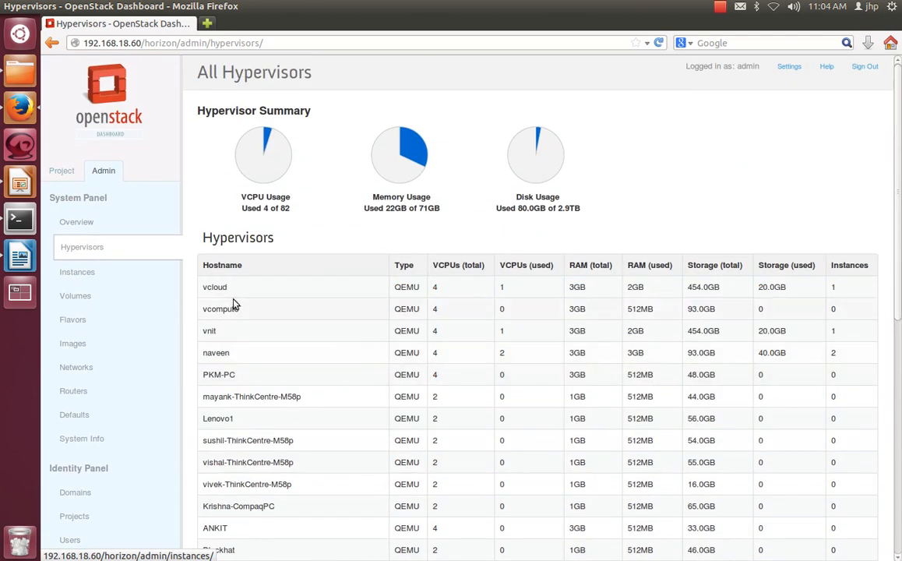
{"action": "left_click_drag", "start_coordinate": [213, 288], "coordinate": [212, 387]}
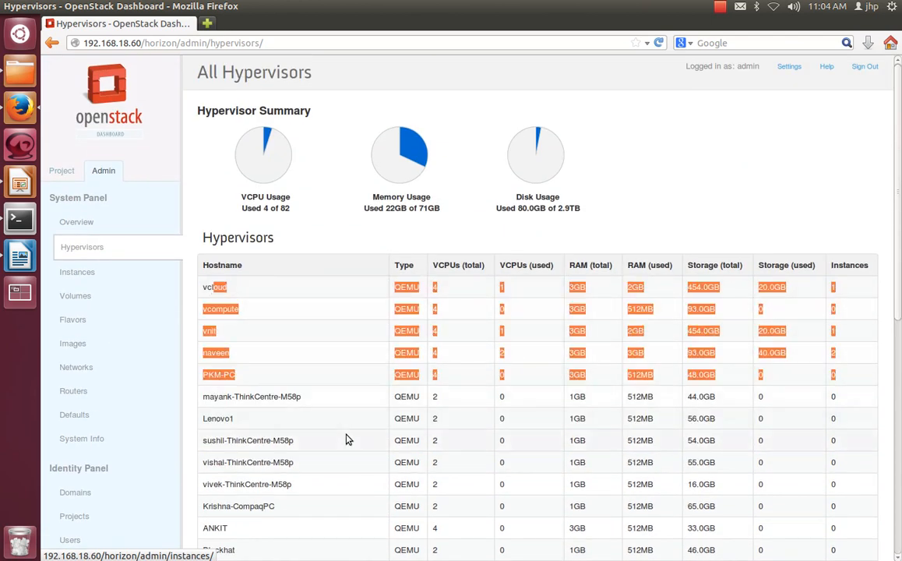
{"action": "scroll", "coordinate": [347, 434], "scroll_direction": "down", "scroll_amount": 2}
Step: Examine the hypervisors' total and used VCPUs, RAM, storage and instance counts
{"action": "left_click", "coordinate": [497, 384]}
{"action": "left_click_drag", "start_coordinate": [435, 214], "coordinate": [479, 455]}
{"action": "left_click", "coordinate": [530, 403]}
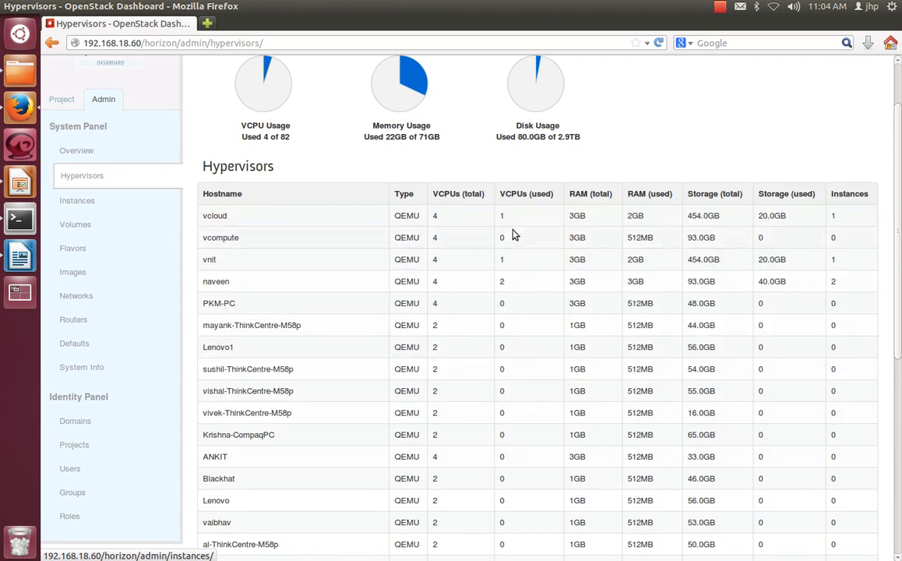
{"action": "left_click_drag", "start_coordinate": [501, 220], "coordinate": [592, 446]}
{"action": "left_click", "coordinate": [584, 297]}
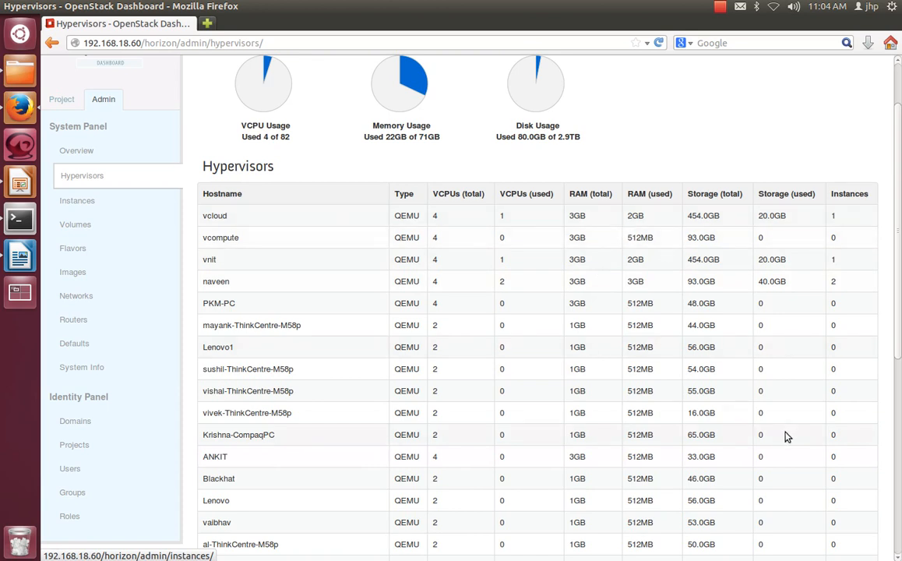
{"action": "scroll", "coordinate": [638, 390], "scroll_direction": "down", "scroll_amount": 2}
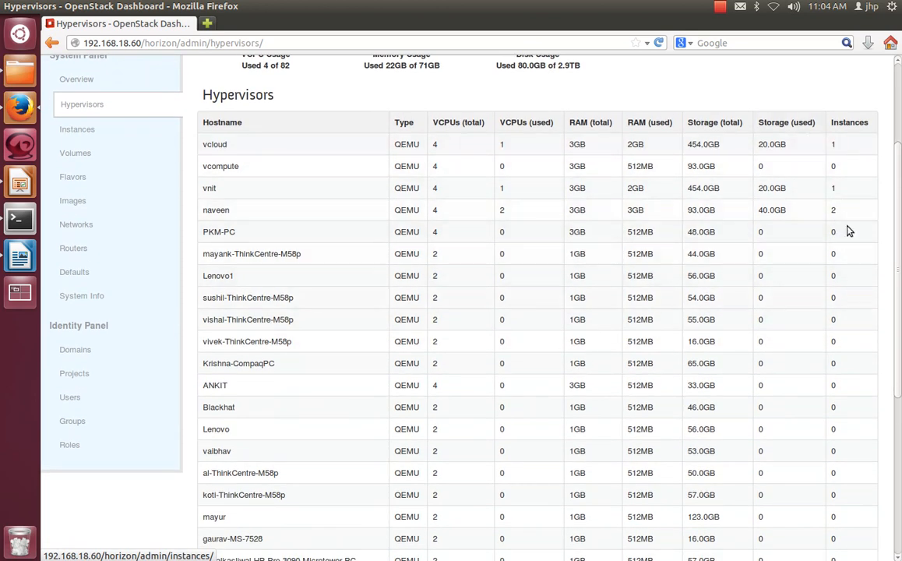
{"action": "scroll", "coordinate": [238, 455], "scroll_direction": "up", "scroll_amount": 3}
{"action": "scroll", "coordinate": [238, 455], "scroll_direction": "up", "scroll_amount": 1}
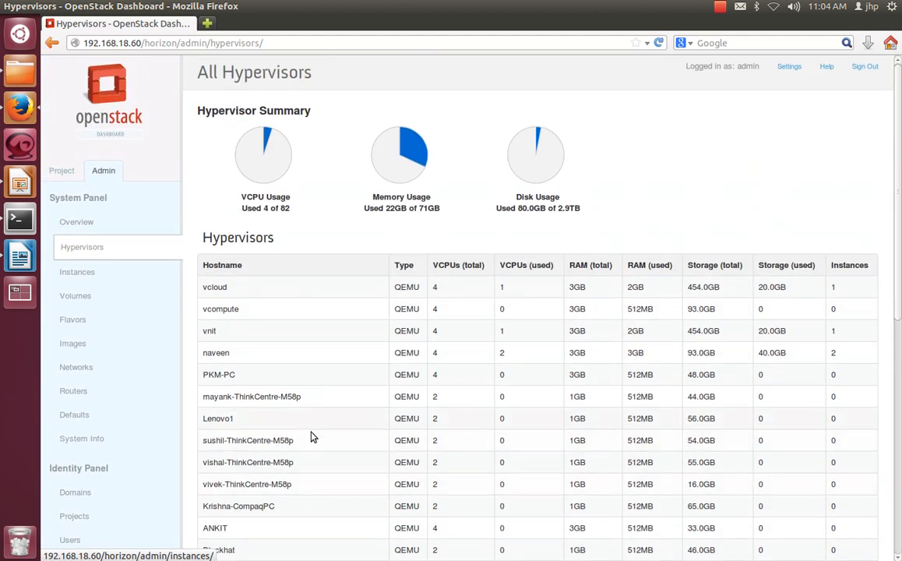
Step: Open the admin list of all instances and examine the image name and host of each instance
{"action": "left_click", "coordinate": [86, 273]}
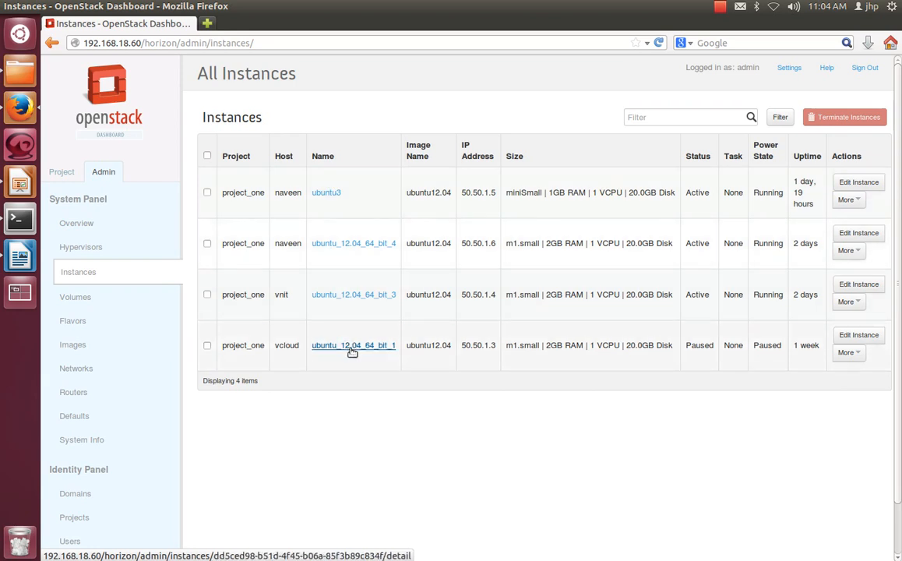
{"action": "left_click_drag", "start_coordinate": [419, 193], "coordinate": [455, 208]}
{"action": "left_click_drag", "start_coordinate": [420, 244], "coordinate": [441, 246]}
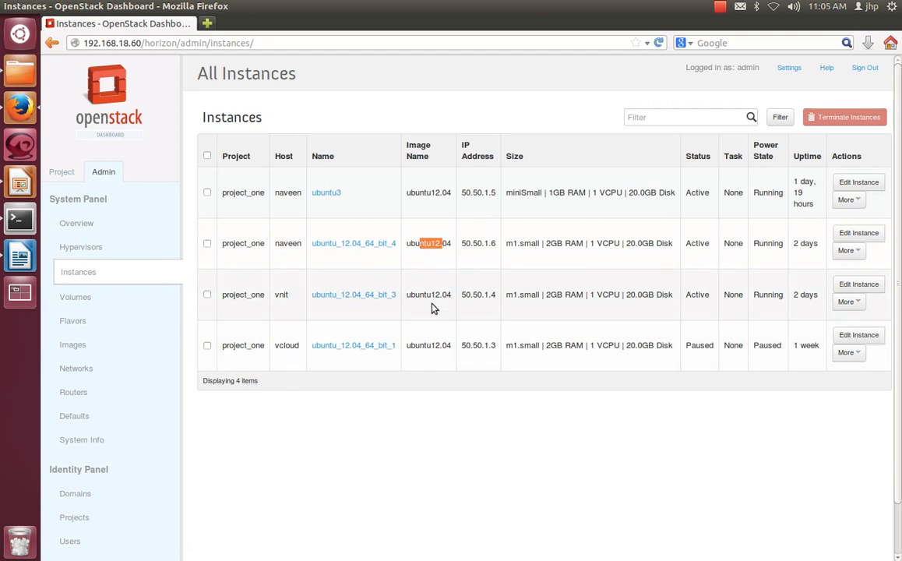
{"action": "left_click_drag", "start_coordinate": [274, 192], "coordinate": [286, 193]}
{"action": "left_click_drag", "start_coordinate": [278, 244], "coordinate": [297, 244]}
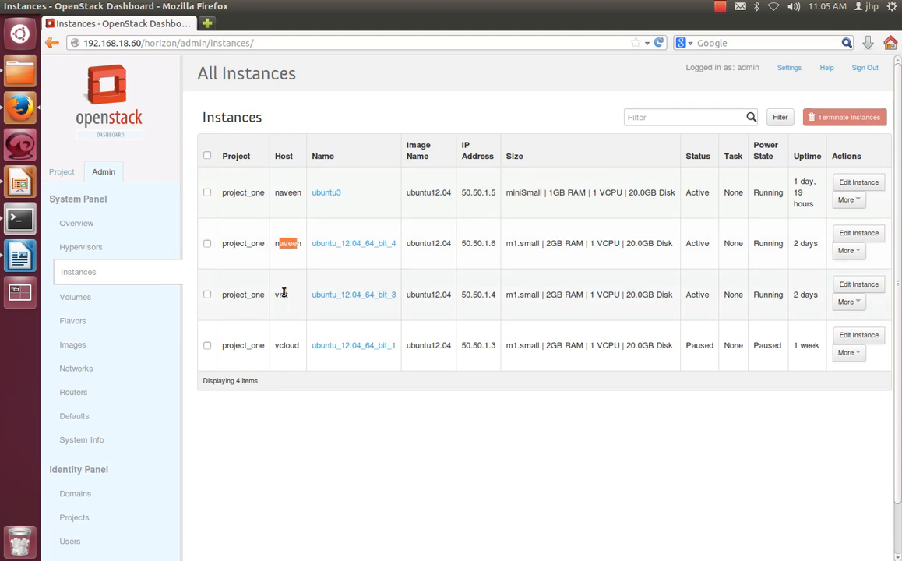
{"action": "left_click_drag", "start_coordinate": [274, 294], "coordinate": [279, 294]}
{"action": "left_click", "coordinate": [481, 274]}
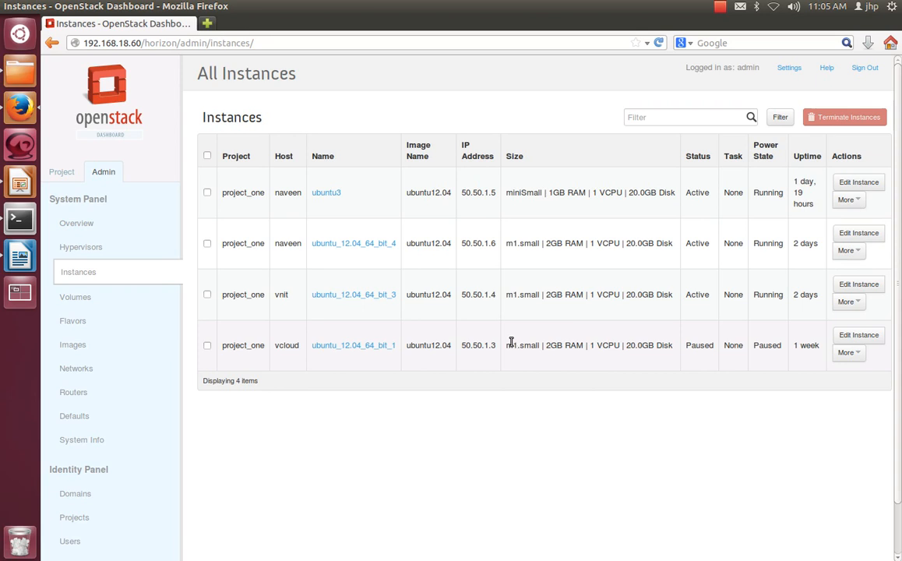
Step: Examine the IP address assigned to each of the listed instances
{"action": "left_click_drag", "start_coordinate": [465, 192], "coordinate": [495, 192]}
{"action": "left_click_drag", "start_coordinate": [465, 243], "coordinate": [496, 243]}
{"action": "left_click_drag", "start_coordinate": [466, 292], "coordinate": [513, 293]}
{"action": "left_click", "coordinate": [462, 344]}
{"action": "left_click_drag", "start_coordinate": [463, 343], "coordinate": [508, 345]}
{"action": "left_click", "coordinate": [513, 397]}
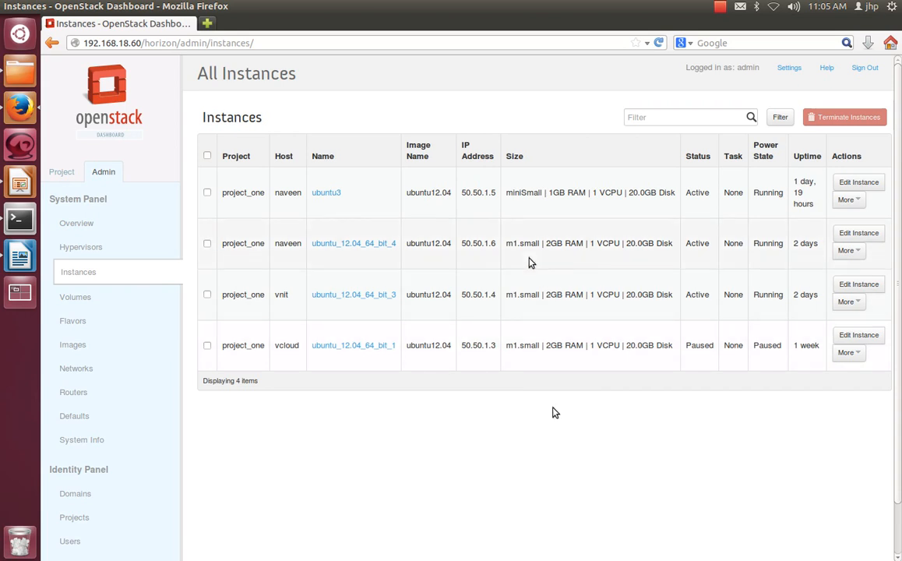
Step: Examine the image name and size details of the ubuntu3 instance
{"action": "left_click_drag", "start_coordinate": [411, 193], "coordinate": [451, 193]}
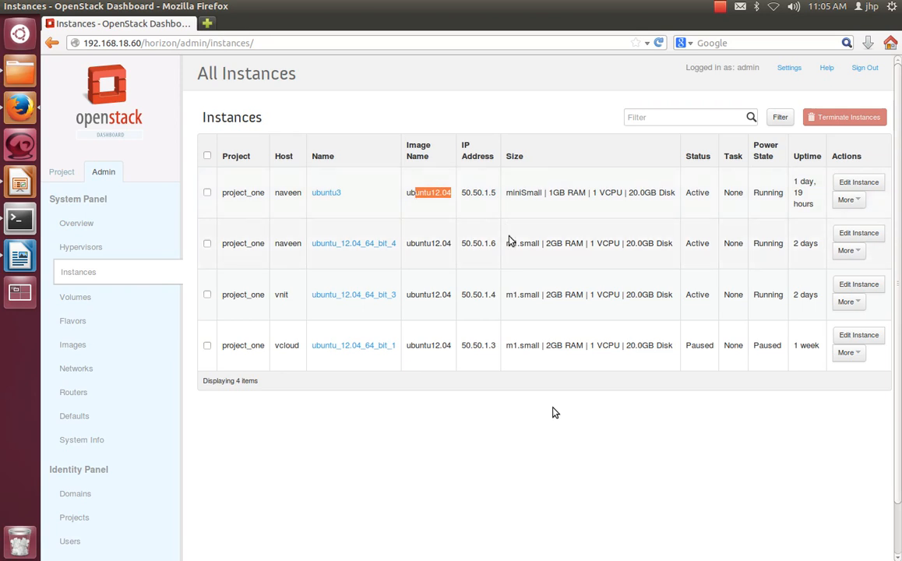
{"action": "left_click_drag", "start_coordinate": [511, 193], "coordinate": [638, 192]}
{"action": "left_click", "coordinate": [569, 207]}
{"action": "left_click", "coordinate": [665, 194]}
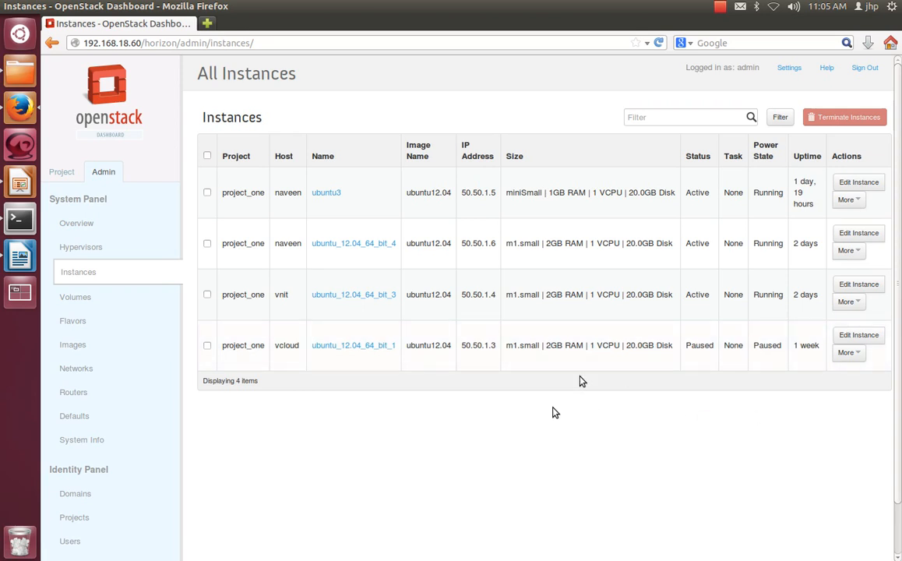
Step: Check the admin volumes page, and review the available flavors, including the miniSmall flavor's VCPU, RAM and disk values
{"action": "left_click", "coordinate": [76, 296]}
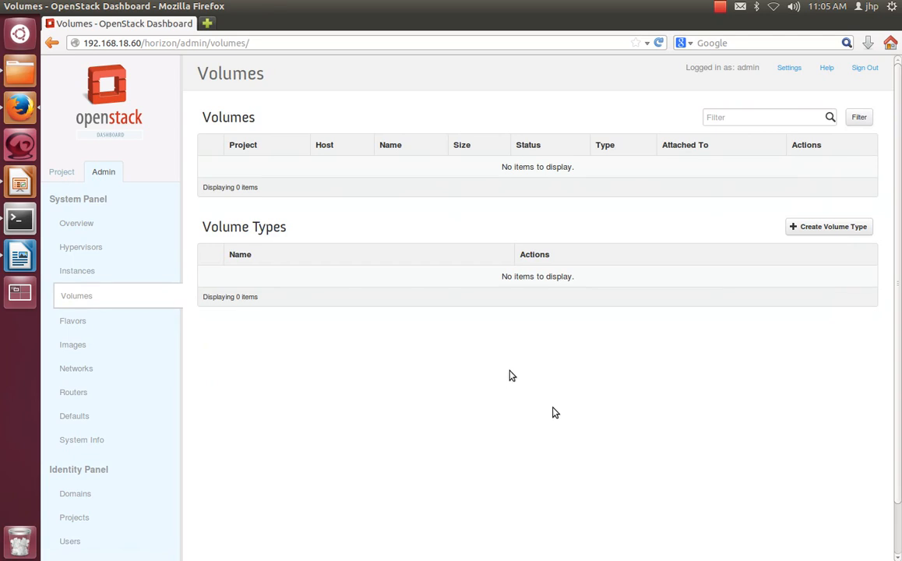
{"action": "left_click", "coordinate": [78, 321]}
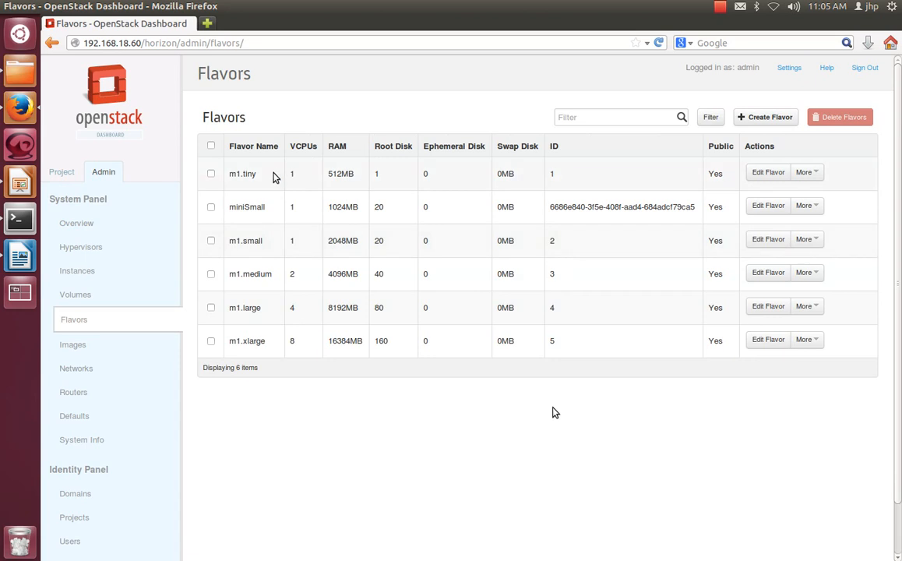
{"action": "left_click_drag", "start_coordinate": [250, 174], "coordinate": [327, 323]}
{"action": "left_click", "coordinate": [327, 345]}
{"action": "left_click_drag", "start_coordinate": [259, 210], "coordinate": [521, 212]}
{"action": "left_click", "coordinate": [442, 214]}
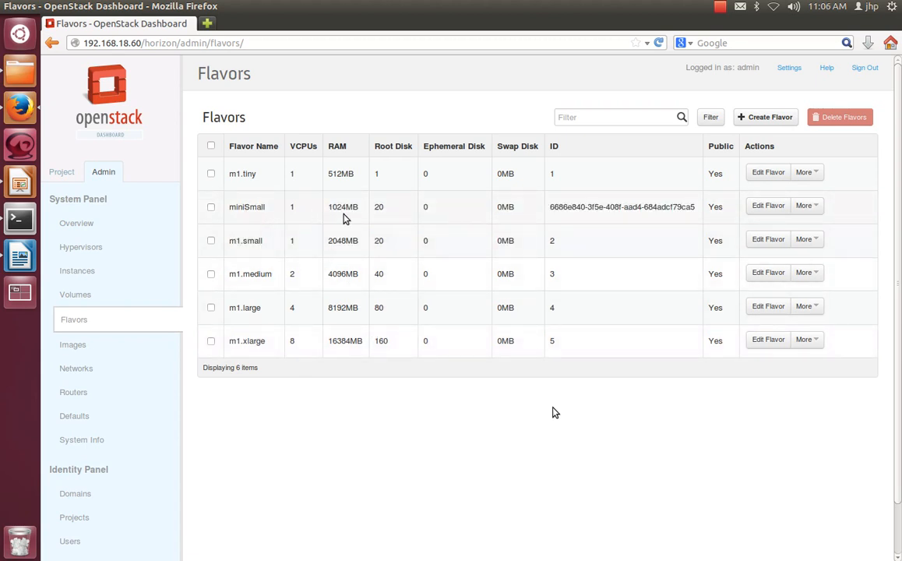
Step: Examine the RAM value of the miniSmall flavor
{"action": "left_click_drag", "start_coordinate": [297, 207], "coordinate": [290, 207]}
{"action": "left_click_drag", "start_coordinate": [359, 207], "coordinate": [320, 205]}
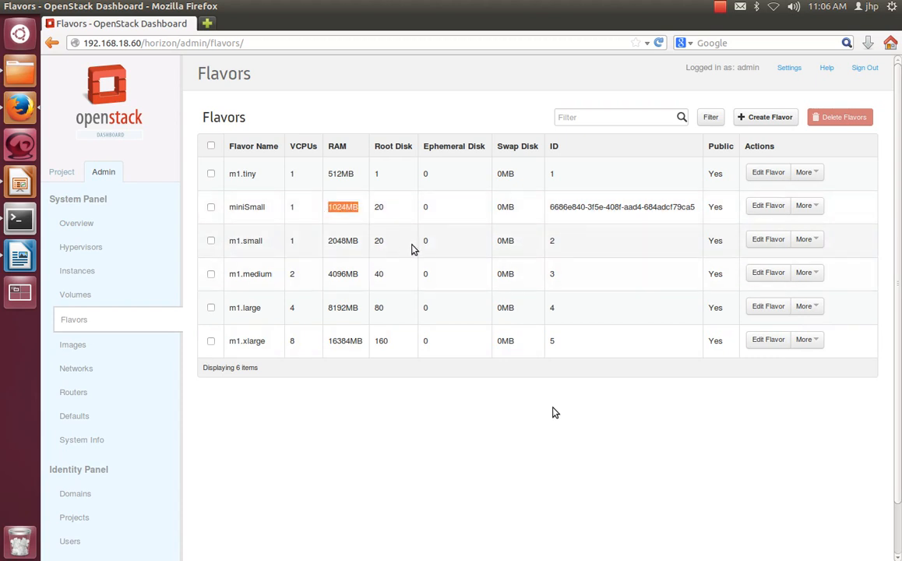
{"action": "left_click", "coordinate": [389, 455]}
Step: Open the admin images page and examine the listed images, especially the type of the ubuntu-java-netbeans image
{"action": "scroll", "coordinate": [389, 455], "scroll_direction": "down", "scroll_amount": 2}
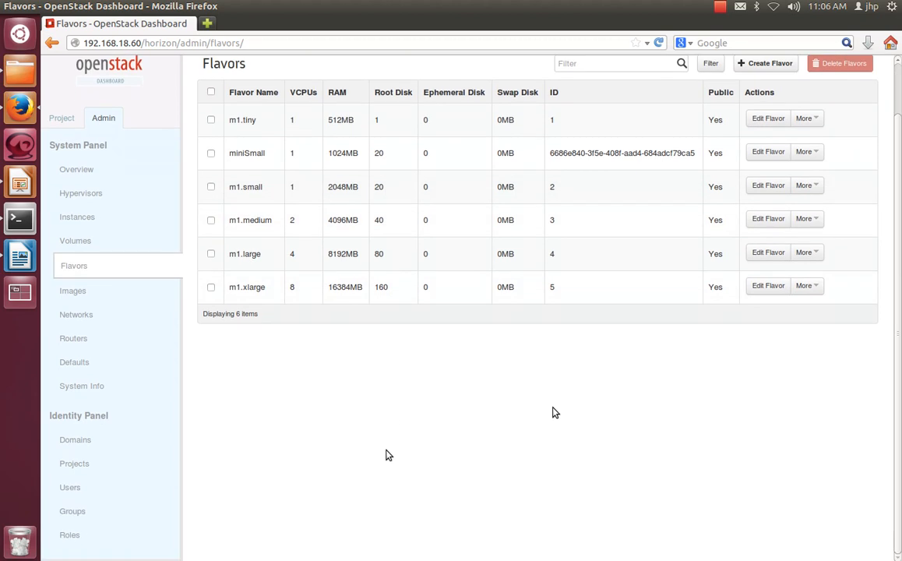
{"action": "left_click", "coordinate": [75, 292]}
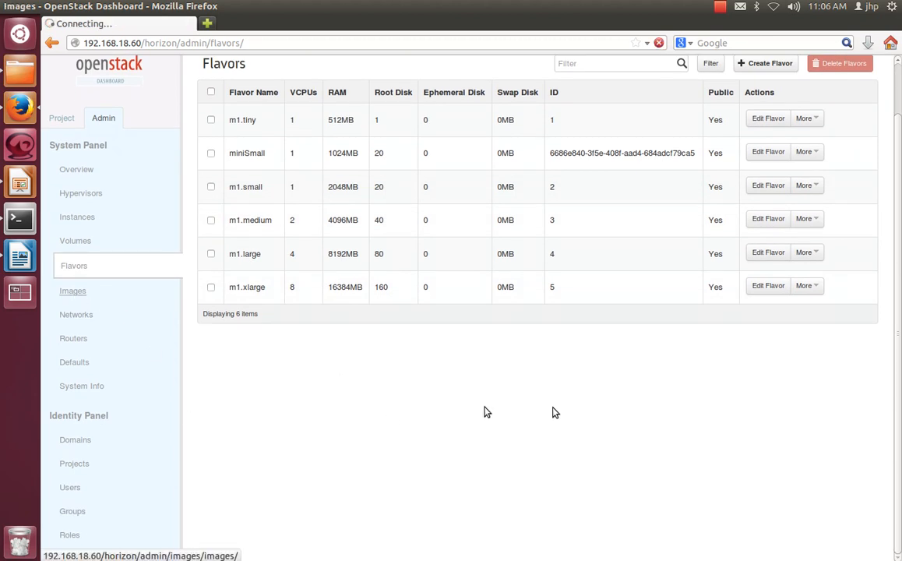
{"action": "scroll", "coordinate": [399, 379], "scroll_direction": "down", "scroll_amount": 2}
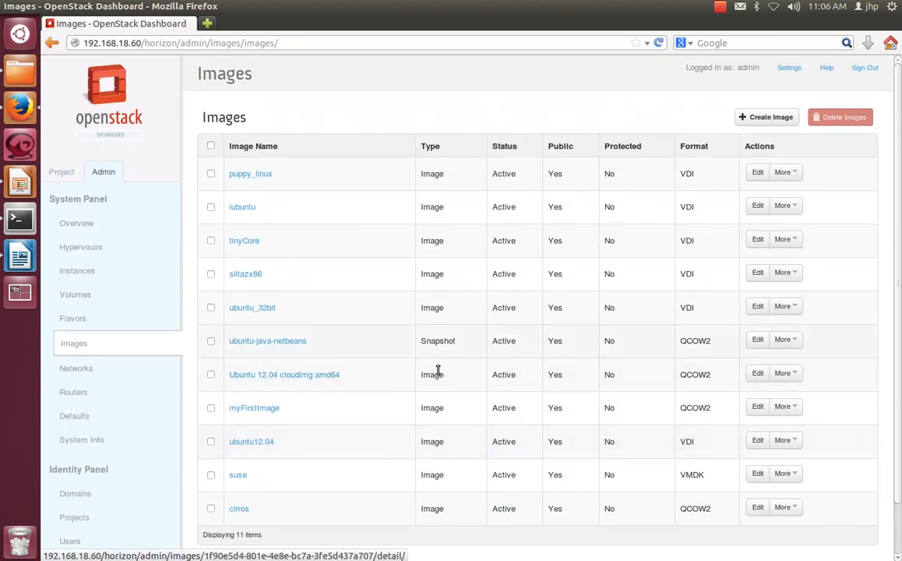
{"action": "left_click_drag", "start_coordinate": [273, 388], "coordinate": [349, 328]}
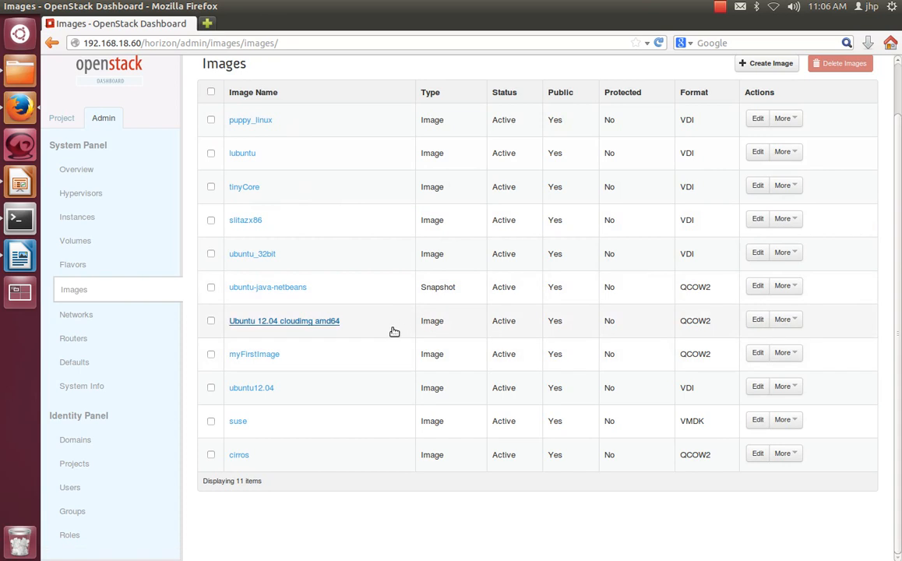
{"action": "double_click", "coordinate": [447, 288]}
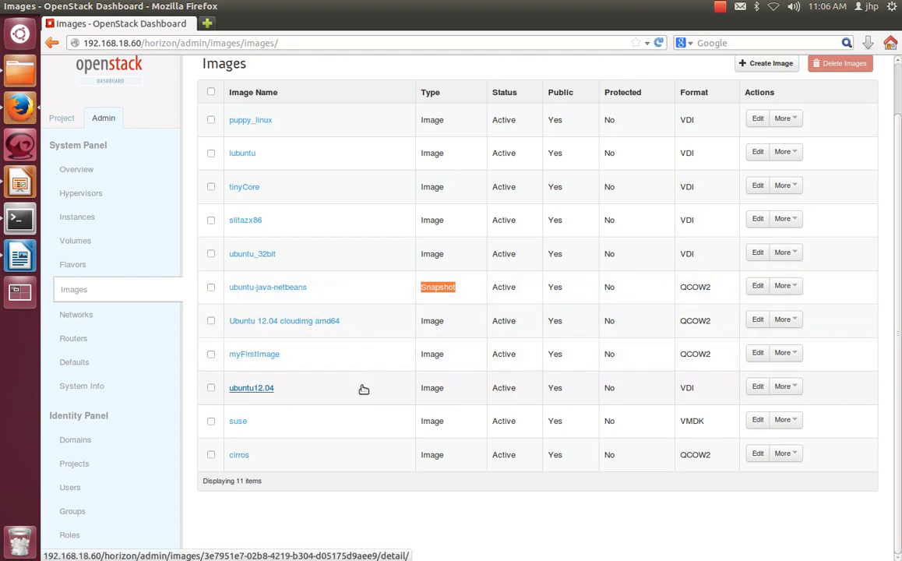
{"action": "left_click", "coordinate": [450, 312]}
{"action": "left_click_drag", "start_coordinate": [459, 287], "coordinate": [434, 289]}
{"action": "left_click", "coordinate": [445, 326]}
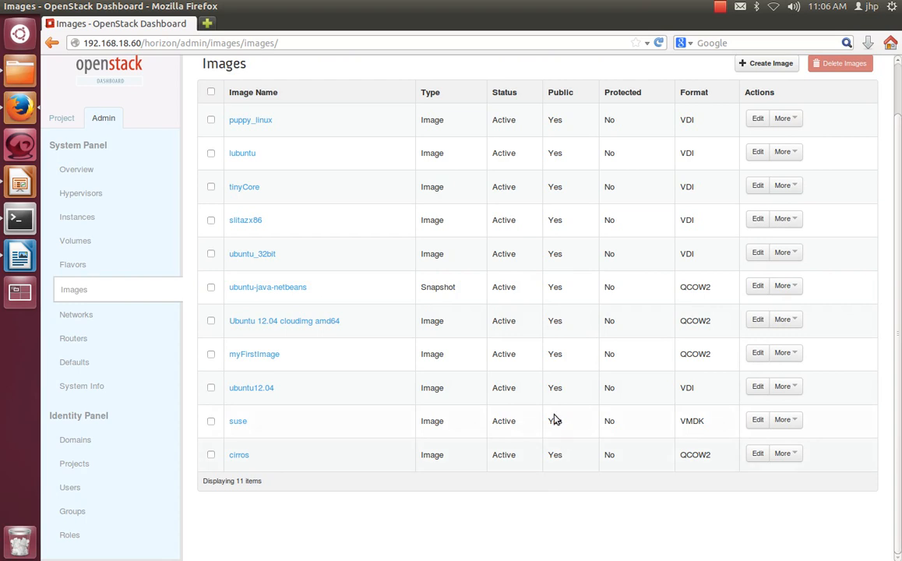
{"action": "double_click", "coordinate": [428, 289]}
{"action": "left_click", "coordinate": [580, 517]}
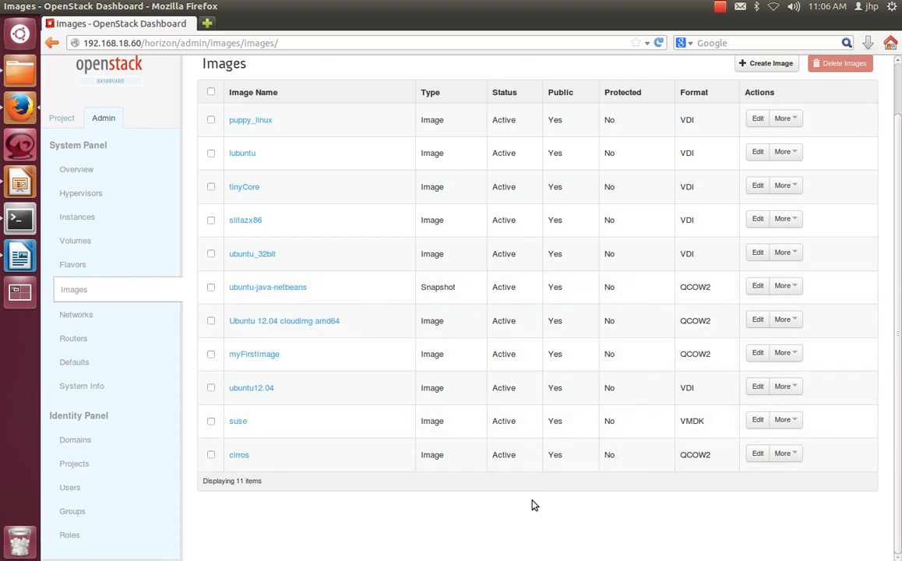
Step: Open the admin networks page and examine the project, associated subnet and status of the ext_net network
{"action": "left_click", "coordinate": [83, 319]}
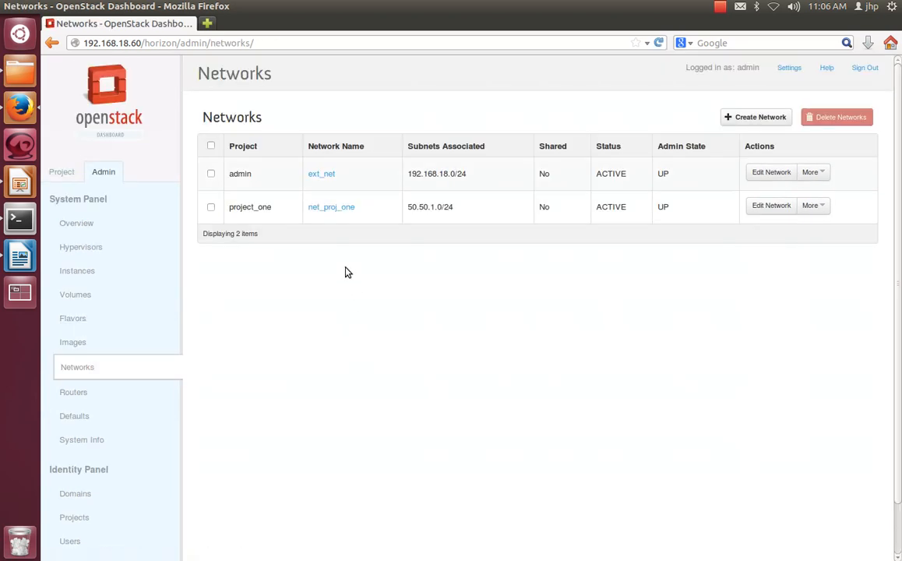
{"action": "left_click_drag", "start_coordinate": [251, 177], "coordinate": [236, 175]}
{"action": "left_click", "coordinate": [339, 325]}
{"action": "left_click_drag", "start_coordinate": [464, 173], "coordinate": [422, 173]}
{"action": "left_click", "coordinate": [407, 166]}
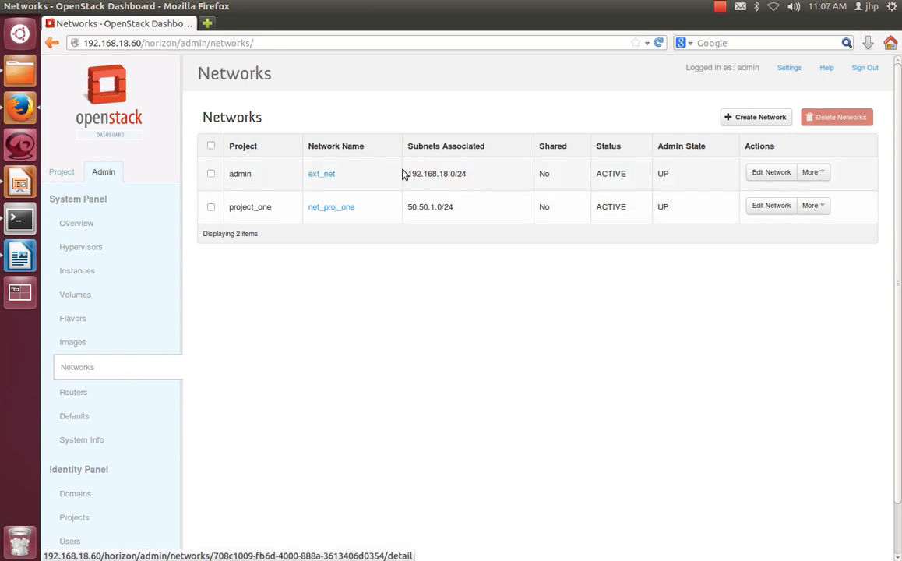
{"action": "left_click_drag", "start_coordinate": [407, 173], "coordinate": [500, 192]}
{"action": "left_click", "coordinate": [578, 311]}
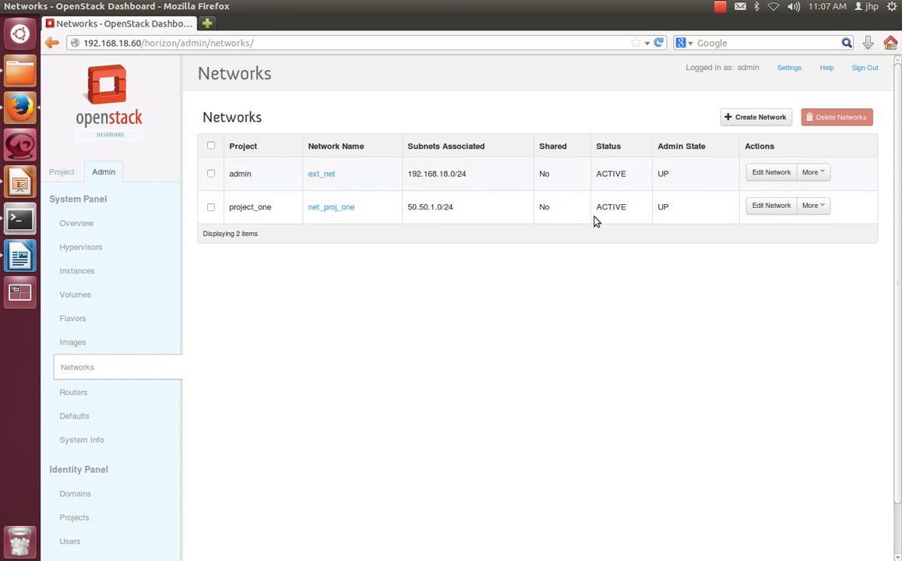
{"action": "left_click_drag", "start_coordinate": [628, 175], "coordinate": [605, 173]}
{"action": "left_click", "coordinate": [611, 316]}
Step: Examine the project and associated subnet of the net_proj_one network
{"action": "double_click", "coordinate": [247, 206]}
{"action": "left_click", "coordinate": [269, 249]}
{"action": "left_click_drag", "start_coordinate": [253, 207], "coordinate": [256, 238]}
{"action": "left_click_drag", "start_coordinate": [458, 211], "coordinate": [437, 207]}
{"action": "left_click", "coordinate": [425, 250]}
{"action": "left_click", "coordinate": [511, 294]}
Step: Check the status of router_proj_one on the admin routers page, and view the default quotas
{"action": "scroll", "coordinate": [304, 389], "scroll_direction": "down", "scroll_amount": 1}
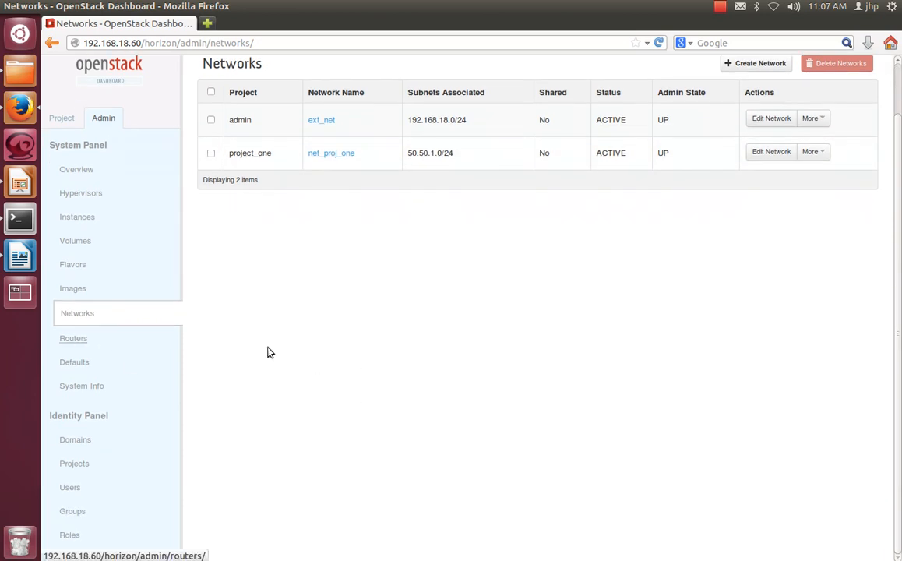
{"action": "scroll", "coordinate": [298, 354], "scroll_direction": "up", "scroll_amount": 1}
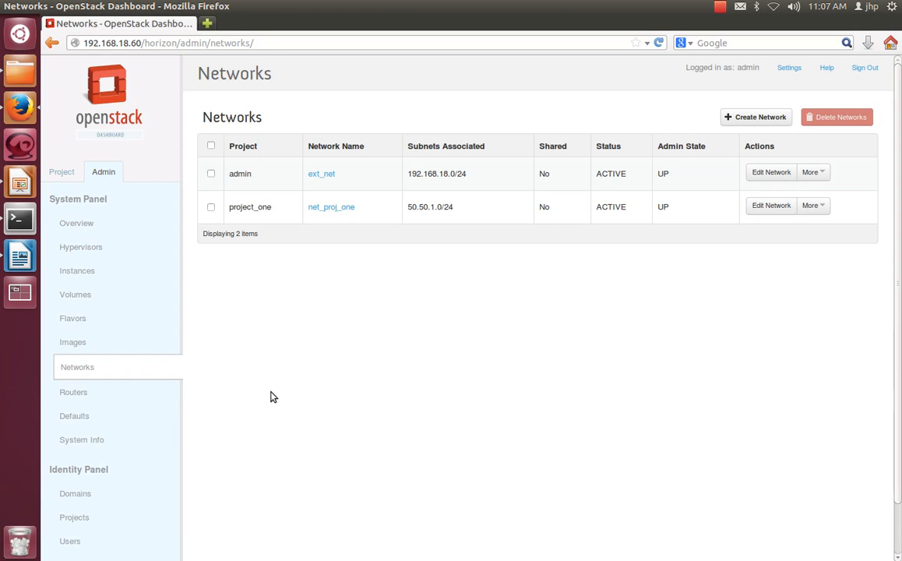
{"action": "left_click", "coordinate": [109, 392]}
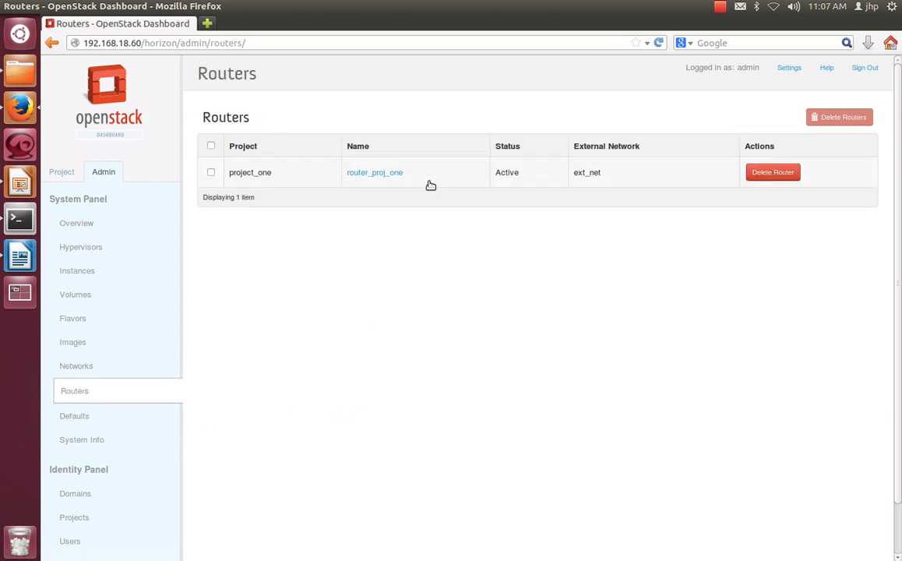
{"action": "left_click_drag", "start_coordinate": [525, 173], "coordinate": [501, 172]}
{"action": "scroll", "coordinate": [506, 366], "scroll_direction": "down", "scroll_amount": 1}
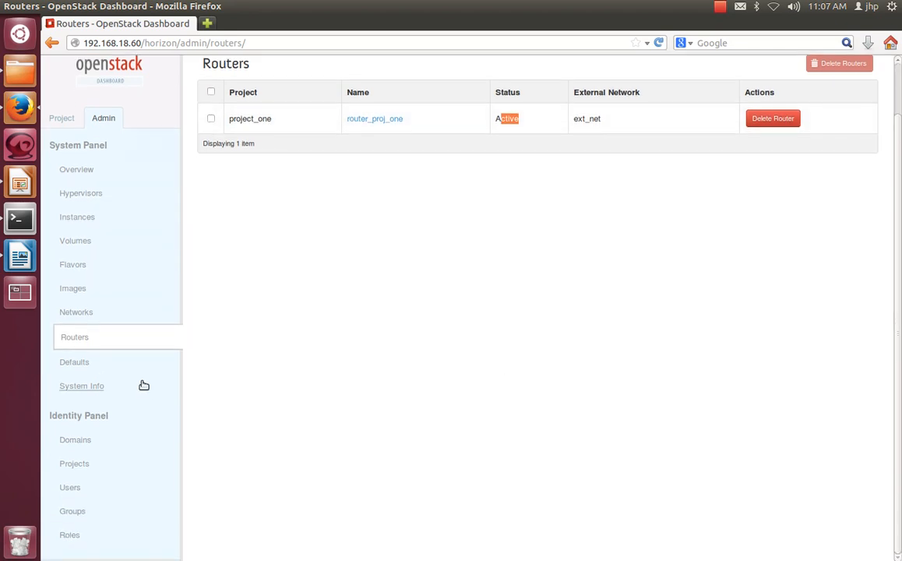
{"action": "left_click", "coordinate": [83, 370]}
{"action": "scroll", "coordinate": [459, 366], "scroll_direction": "down", "scroll_amount": 1}
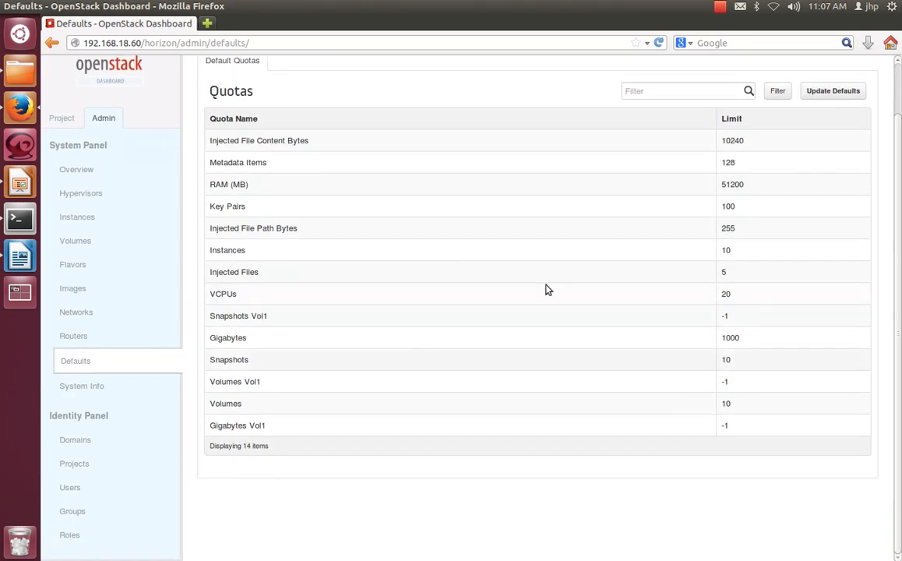
Step: Open the System Info page and examine the listed services and the host each one runs on
{"action": "left_click", "coordinate": [100, 389]}
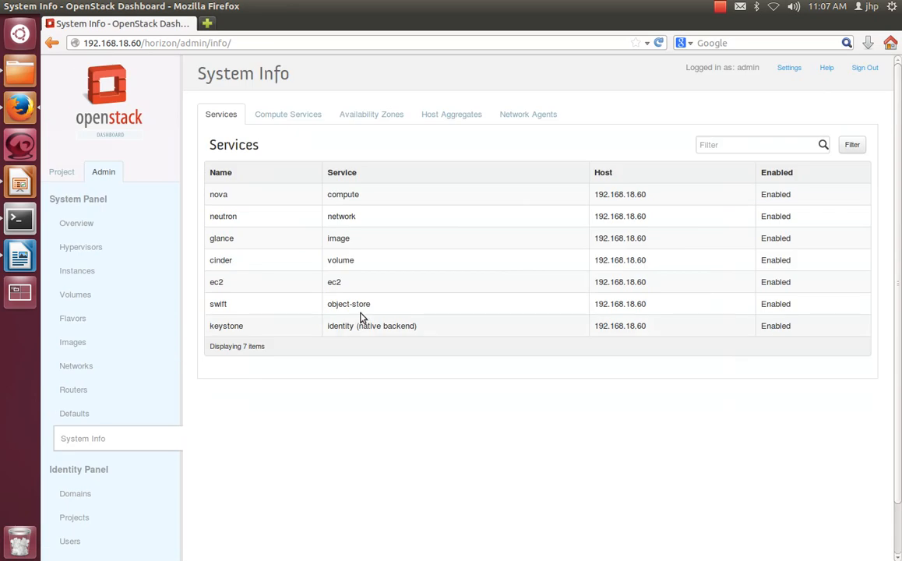
{"action": "left_click_drag", "start_coordinate": [338, 196], "coordinate": [361, 244]}
{"action": "left_click", "coordinate": [414, 327]}
{"action": "left_click_drag", "start_coordinate": [413, 327], "coordinate": [332, 193]}
{"action": "left_click", "coordinate": [560, 306]}
{"action": "left_click_drag", "start_coordinate": [645, 324], "coordinate": [591, 188]}
{"action": "left_click", "coordinate": [620, 394]}
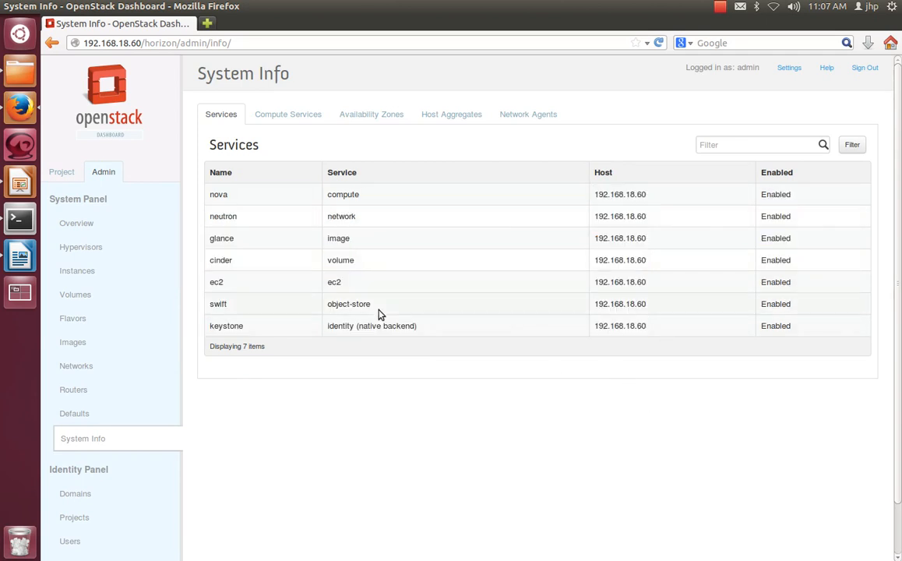
{"action": "left_click_drag", "start_coordinate": [344, 194], "coordinate": [393, 325]}
{"action": "left_click", "coordinate": [533, 428]}
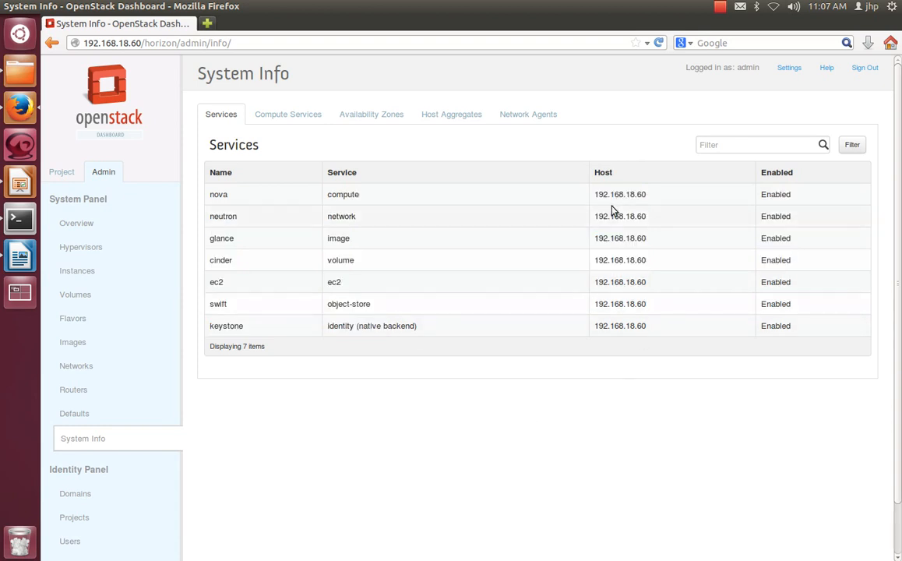
{"action": "left_click_drag", "start_coordinate": [603, 194], "coordinate": [634, 215]}
Step: Open the Identity Panel's projects page and examine the names of the listed projects
{"action": "scroll", "coordinate": [334, 394], "scroll_direction": "down", "scroll_amount": 1}
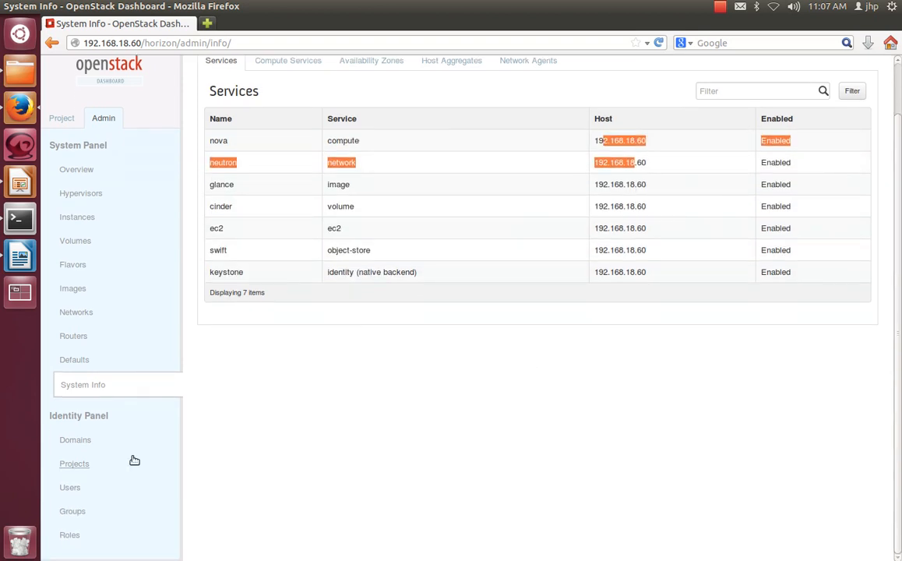
{"action": "left_click", "coordinate": [85, 465]}
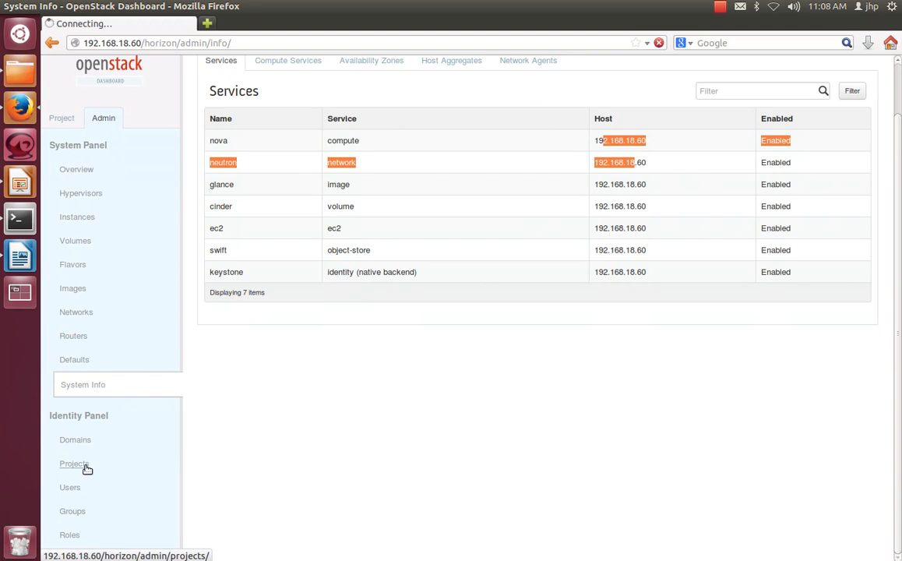
{"action": "left_click_drag", "start_coordinate": [239, 173], "coordinate": [253, 206]}
{"action": "left_click", "coordinate": [269, 312]}
Step: View the Identity Panel's users list and its groups list
{"action": "scroll", "coordinate": [130, 518], "scroll_direction": "down", "scroll_amount": 1}
{"action": "left_click", "coordinate": [70, 485]}
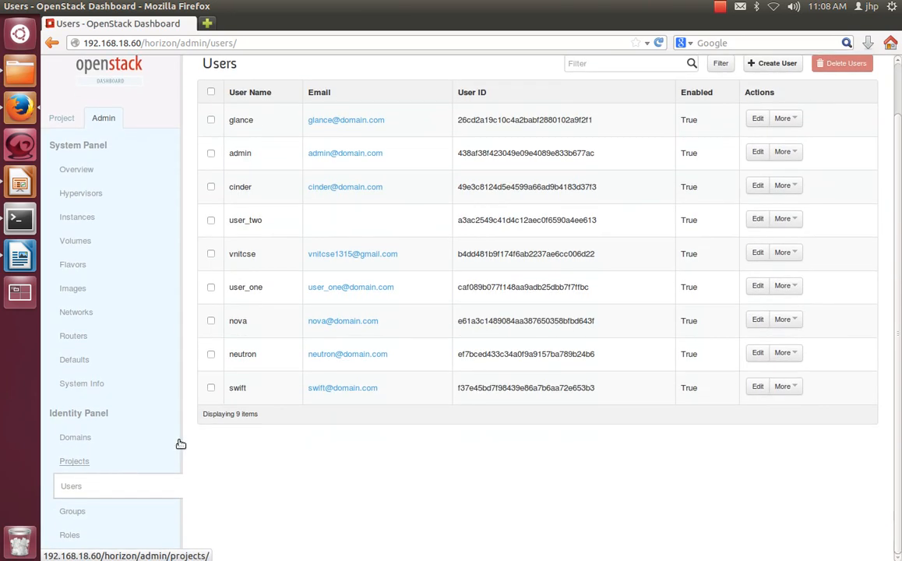
{"action": "left_click", "coordinate": [69, 518]}
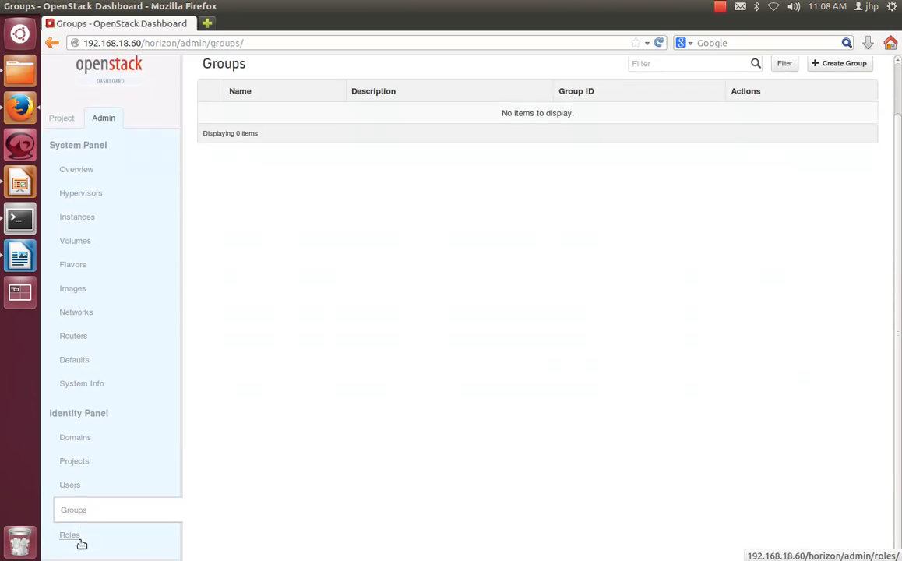
Step: Open the Identity Panel's roles page and examine the available roles, including admin and Member
{"action": "left_click", "coordinate": [79, 539]}
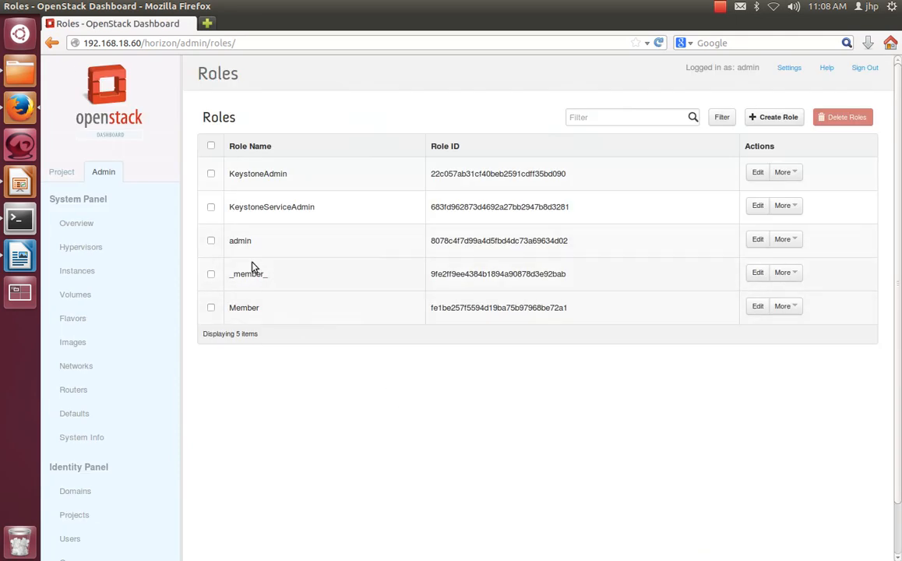
{"action": "left_click_drag", "start_coordinate": [230, 241], "coordinate": [250, 240]}
{"action": "left_click", "coordinate": [304, 320]}
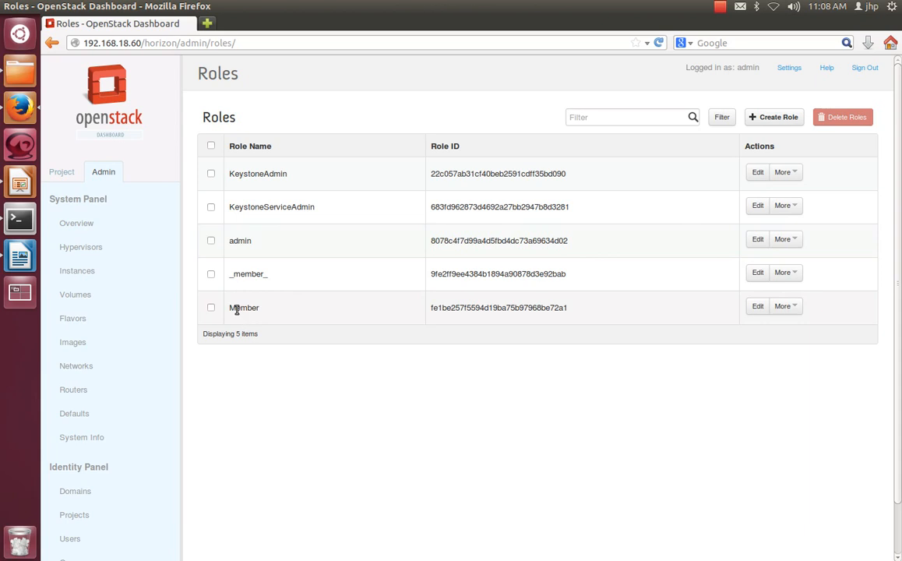
{"action": "left_click", "coordinate": [521, 380]}
{"action": "scroll", "coordinate": [251, 416], "scroll_direction": "down", "scroll_amount": 2}
{"action": "scroll", "coordinate": [252, 417], "scroll_direction": "up", "scroll_amount": 2}
{"action": "scroll", "coordinate": [577, 459], "scroll_direction": "down", "scroll_amount": 2}
{"action": "scroll", "coordinate": [578, 459], "scroll_direction": "up", "scroll_amount": 2}
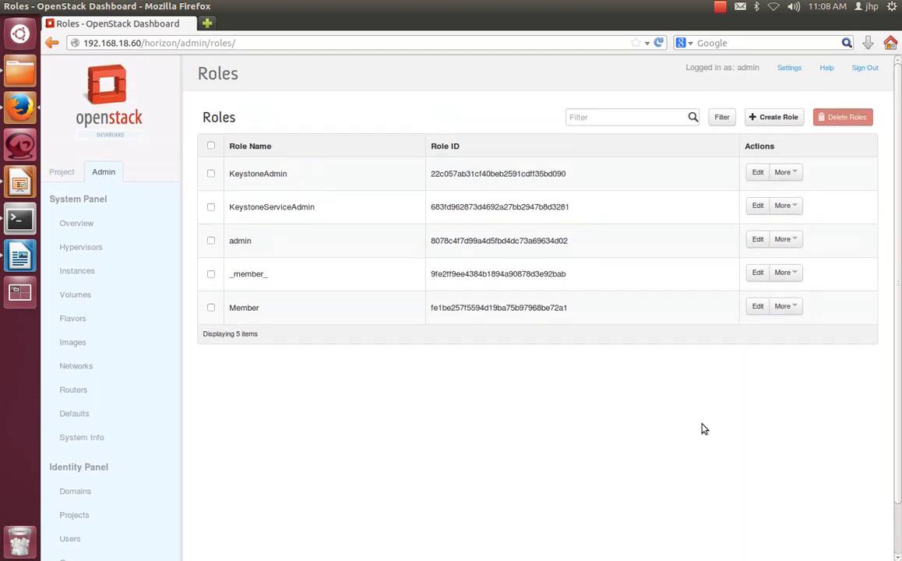
Step: Sign out of the admin account and log in as user_one with the account password, dismissing the browser's offer to remember it
{"action": "left_click", "coordinate": [864, 68]}
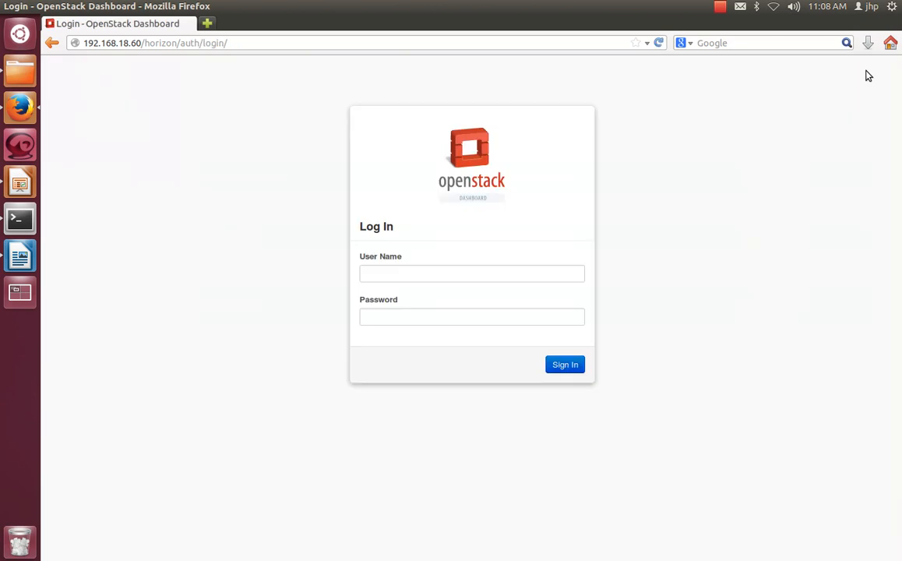
{"action": "left_click", "coordinate": [558, 272]}
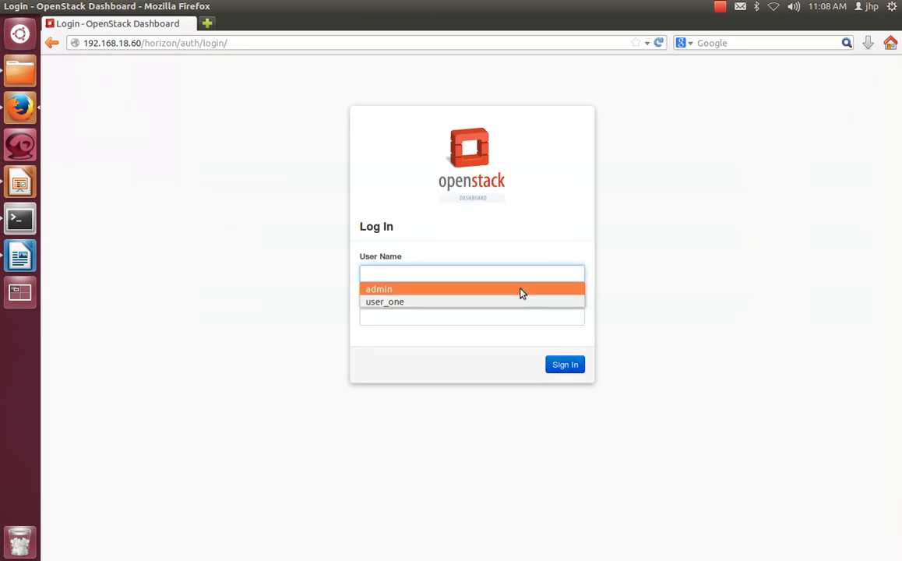
{"action": "left_click", "coordinate": [468, 304]}
{"action": "left_click", "coordinate": [459, 317]}
{"action": "type", "text": "p"}
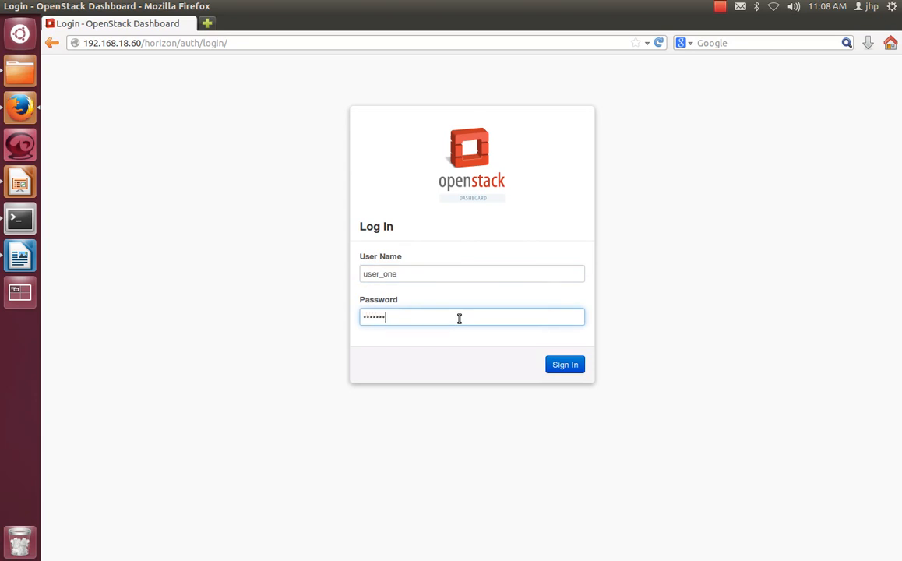
{"action": "key", "text": "Return"}
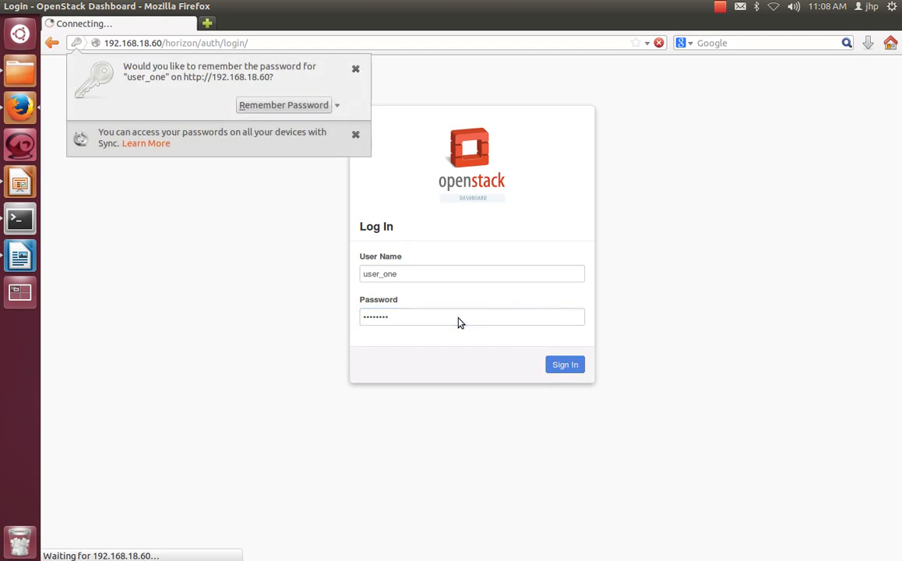
{"action": "left_click", "coordinate": [358, 70]}
Step: Check which user is logged in and which project is current on the project overview page
{"action": "left_click_drag", "start_coordinate": [770, 67], "coordinate": [701, 82]}
{"action": "left_click", "coordinate": [481, 143]}
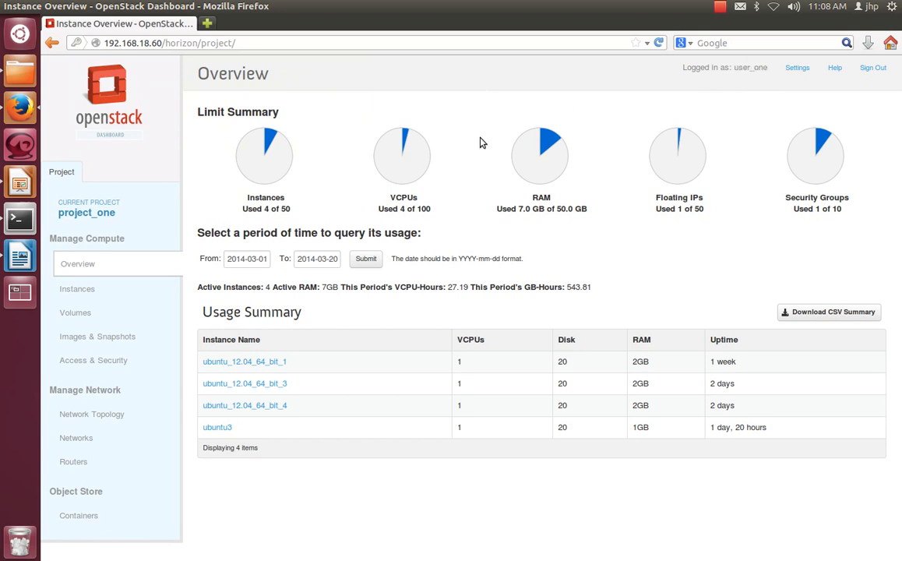
{"action": "left_click_drag", "start_coordinate": [133, 216], "coordinate": [74, 218]}
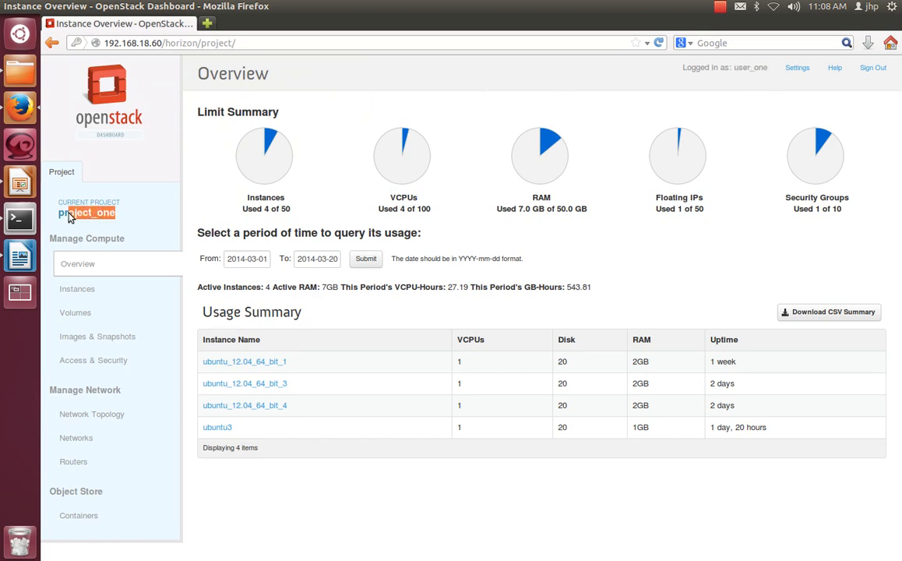
{"action": "left_click", "coordinate": [207, 166]}
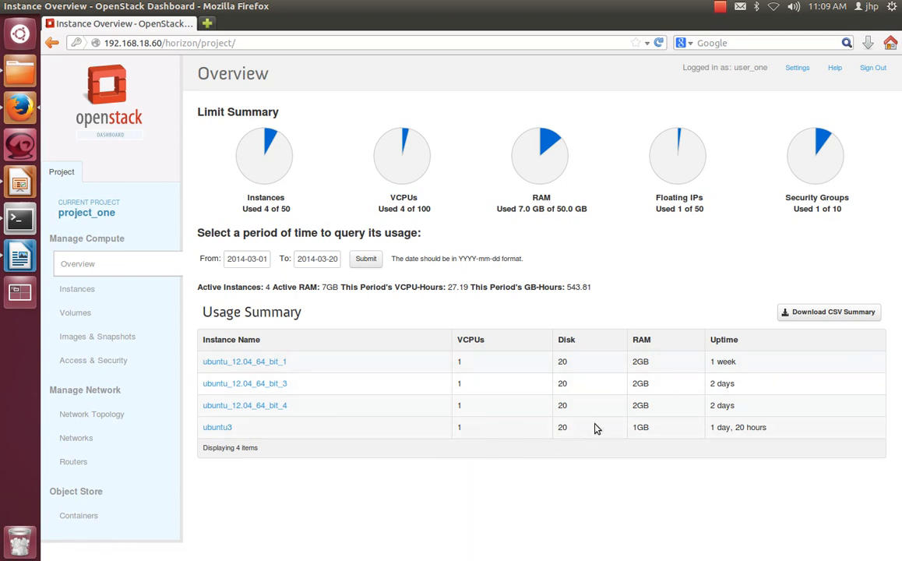
Step: Examine the disk, RAM and uptime of each instance in the project's usage summary
{"action": "left_click_drag", "start_coordinate": [577, 430], "coordinate": [560, 361]}
{"action": "left_click", "coordinate": [632, 396]}
{"action": "left_click_drag", "start_coordinate": [633, 362], "coordinate": [650, 422]}
{"action": "left_click", "coordinate": [670, 478]}
{"action": "left_click_drag", "start_coordinate": [769, 432], "coordinate": [713, 361]}
{"action": "left_click", "coordinate": [749, 452]}
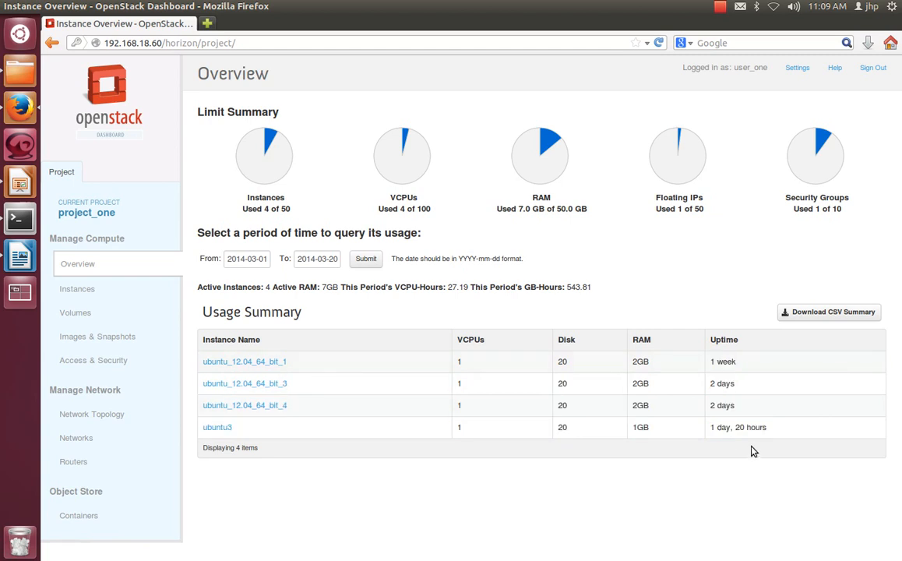
{"action": "left_click_drag", "start_coordinate": [769, 429], "coordinate": [713, 362]}
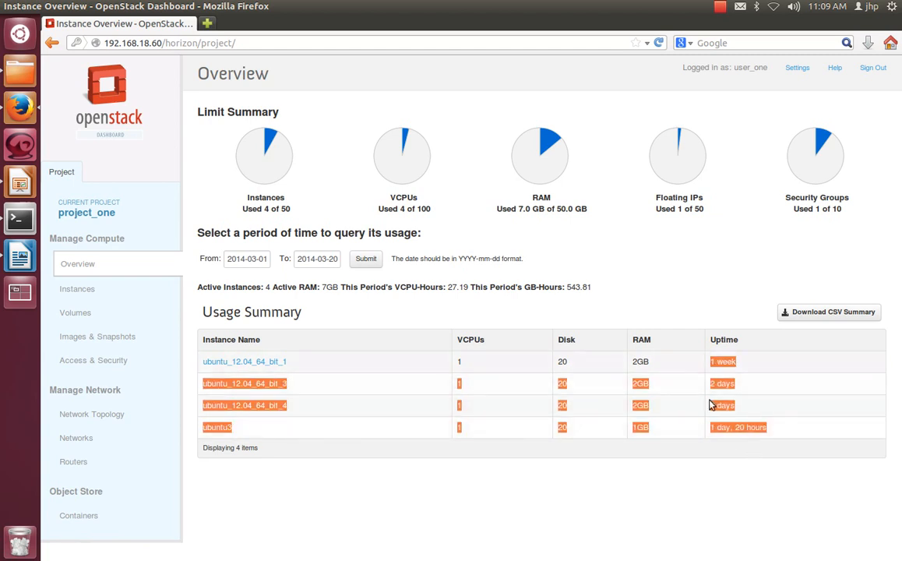
{"action": "left_click", "coordinate": [720, 483]}
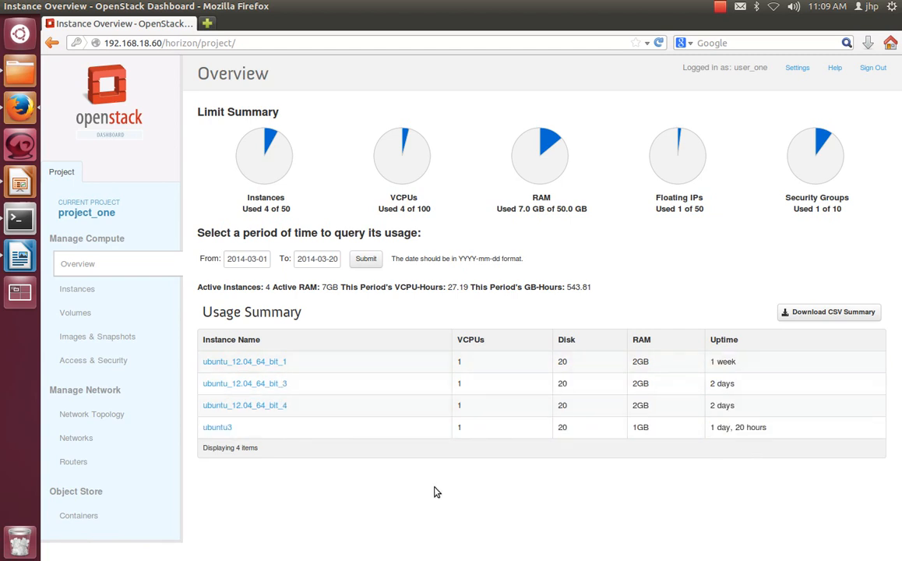
Step: Open the project's instances page and check the IP address of each instance
{"action": "left_click", "coordinate": [81, 291]}
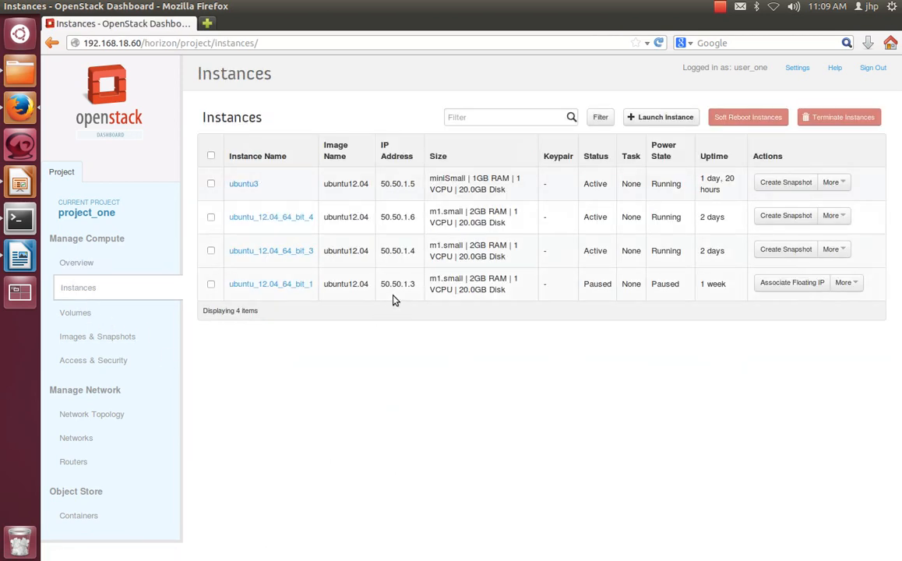
{"action": "left_click_drag", "start_coordinate": [382, 183], "coordinate": [410, 281]}
{"action": "left_click", "coordinate": [487, 419]}
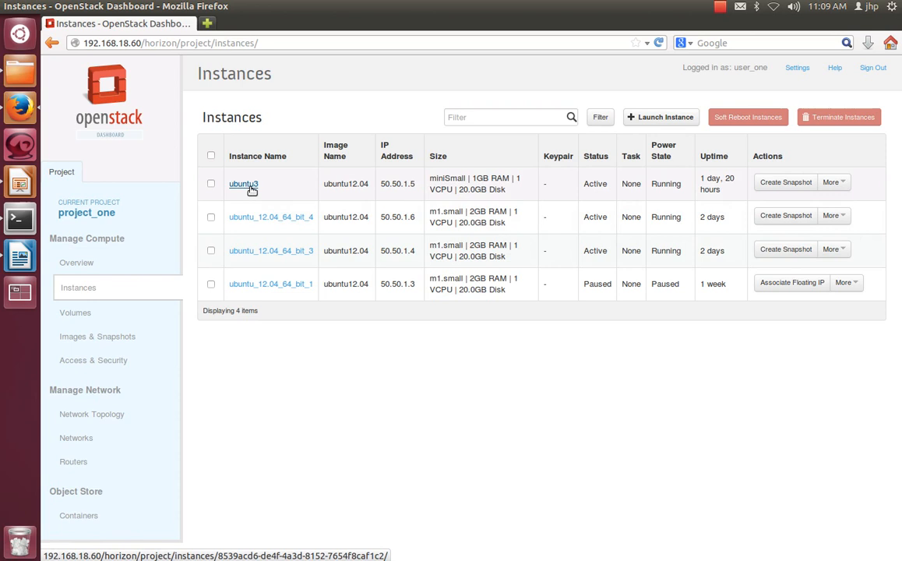
Step: Open the details of instance ubuntu_12.04_64_bit_3 and examine its info, specs, IP address, security groups and console log
{"action": "left_click", "coordinate": [278, 252]}
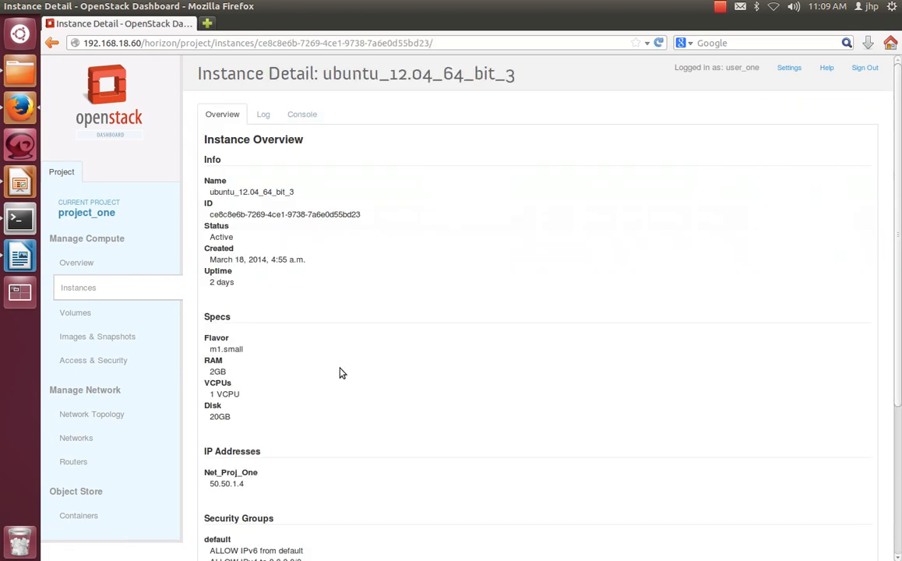
{"action": "scroll", "coordinate": [337, 345], "scroll_direction": "down", "scroll_amount": 5}
{"action": "scroll", "coordinate": [338, 428], "scroll_direction": "up", "scroll_amount": 5}
{"action": "left_click_drag", "start_coordinate": [228, 178], "coordinate": [253, 294]}
{"action": "scroll", "coordinate": [260, 358], "scroll_direction": "down", "scroll_amount": 3}
{"action": "left_click_drag", "start_coordinate": [246, 345], "coordinate": [217, 343]}
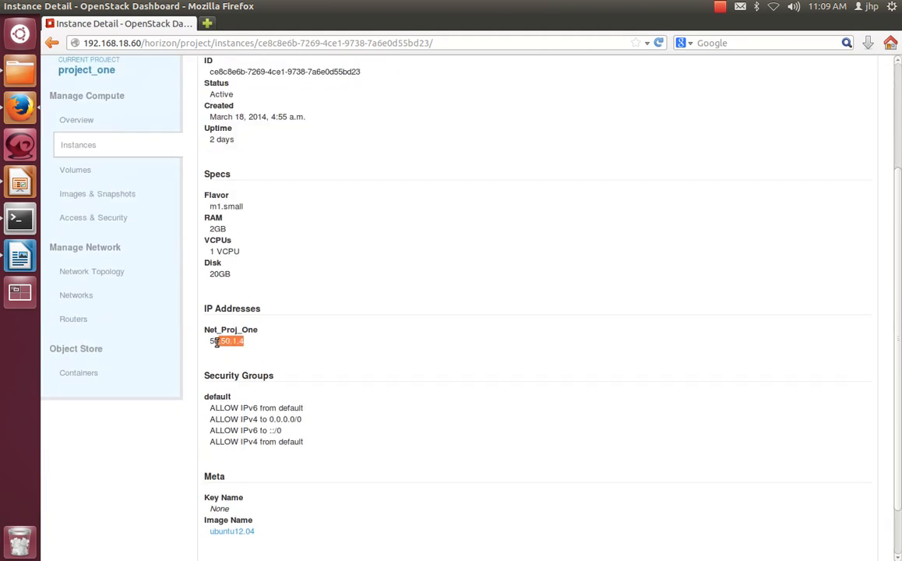
{"action": "left_click", "coordinate": [312, 368]}
{"action": "scroll", "coordinate": [312, 367], "scroll_direction": "up", "scroll_amount": 3}
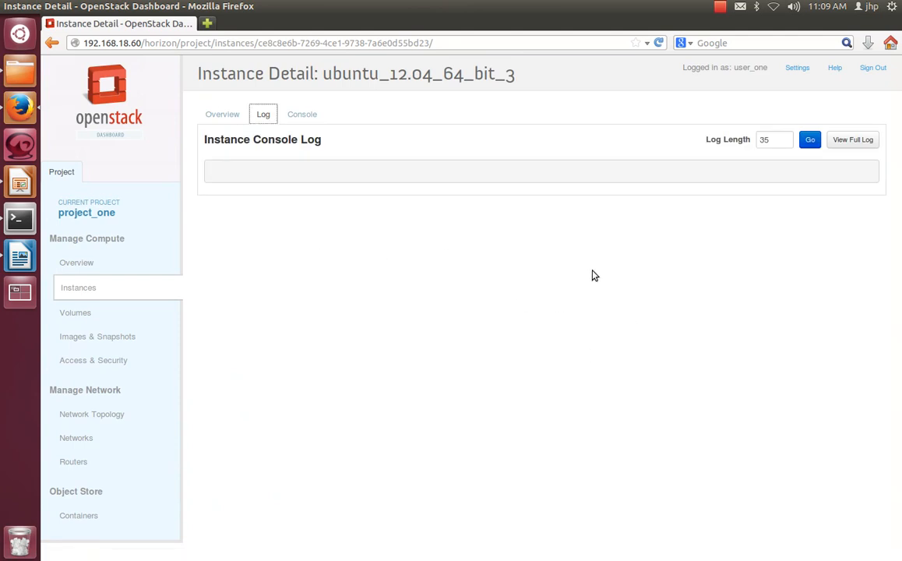
Step: Open the console of instance ubuntu_12.04_64_bit_3 and show only the console
{"action": "left_click", "coordinate": [312, 119]}
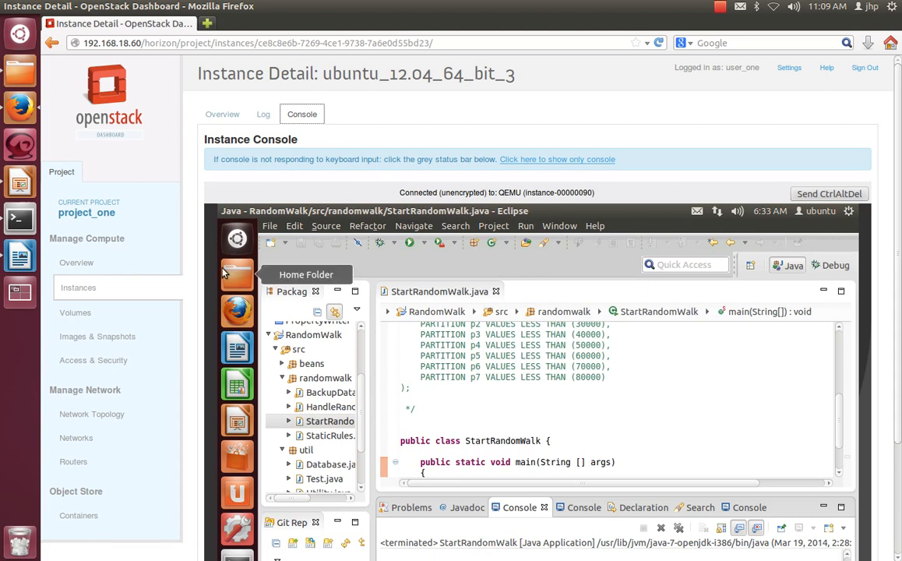
{"action": "scroll", "coordinate": [845, 235], "scroll_direction": "down", "scroll_amount": 1}
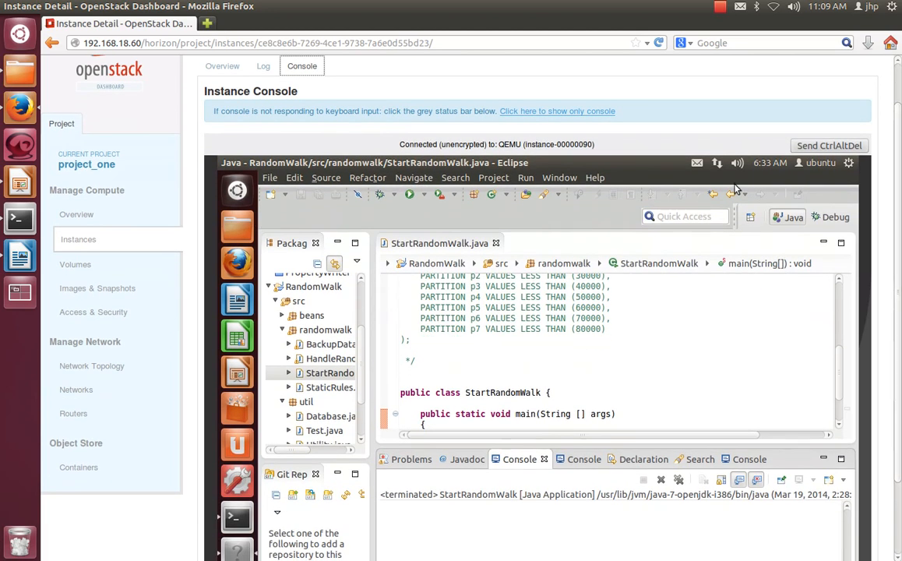
{"action": "left_click", "coordinate": [553, 111]}
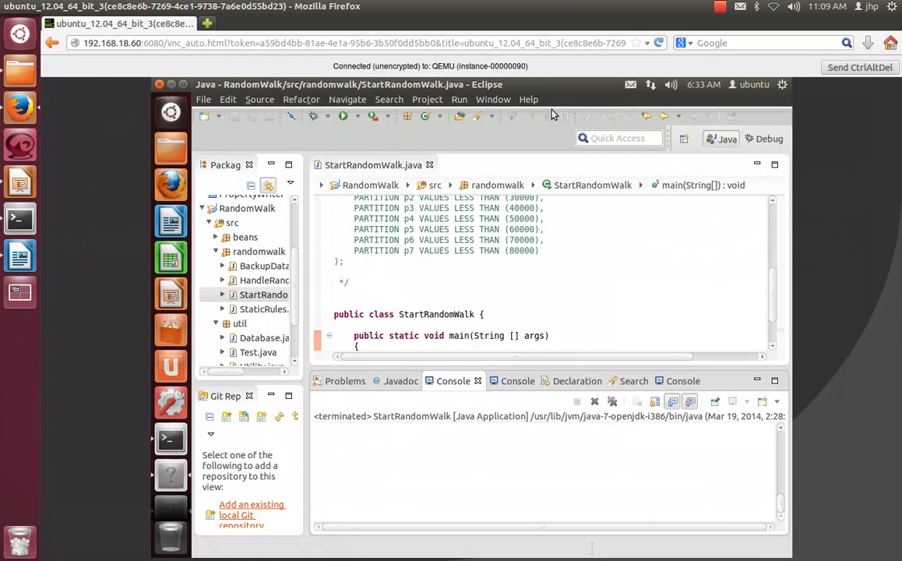
Step: Minimize Eclipse on the instance's desktop, open a new tab in its terminal and run ifconfig
{"action": "left_click", "coordinate": [170, 85]}
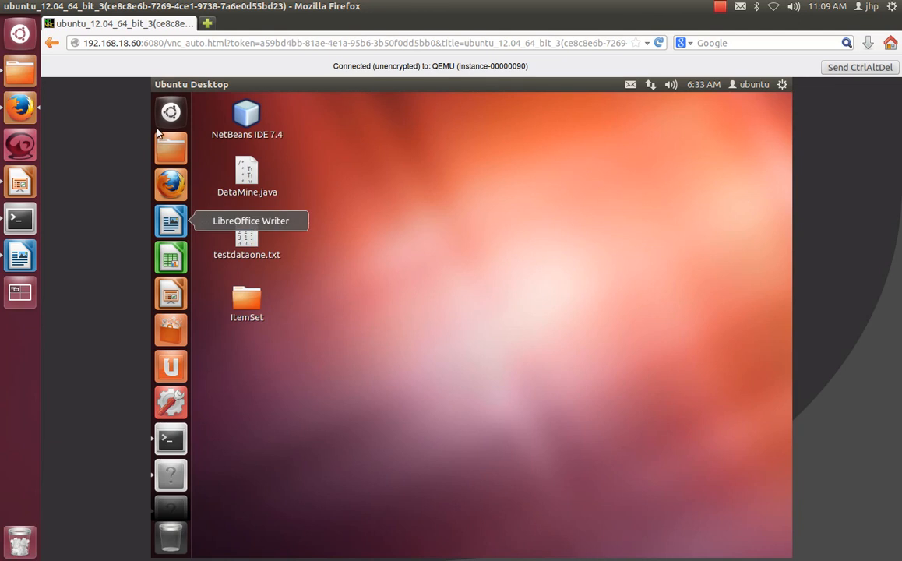
{"action": "left_click", "coordinate": [178, 447]}
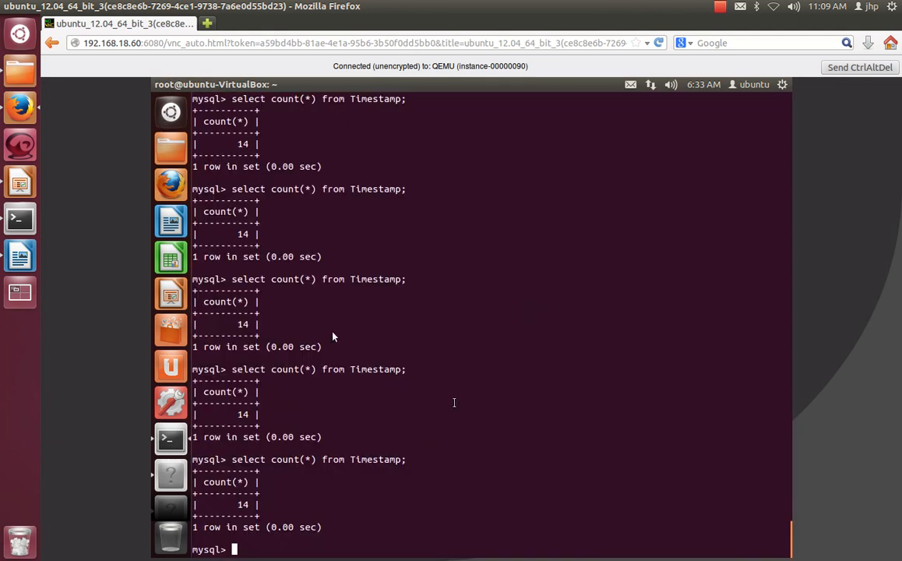
{"action": "right_click", "coordinate": [474, 160]}
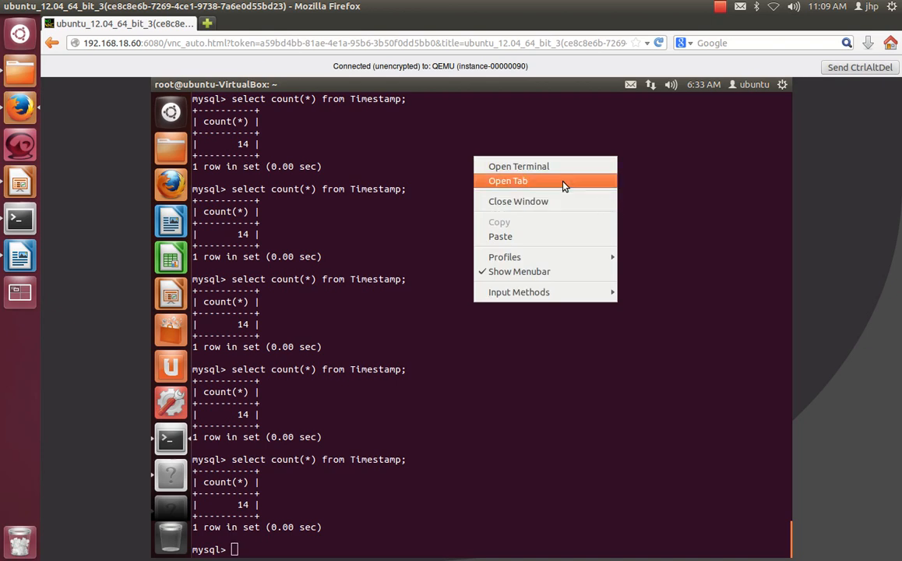
{"action": "left_click", "coordinate": [565, 187]}
{"action": "type", "text": "i"}
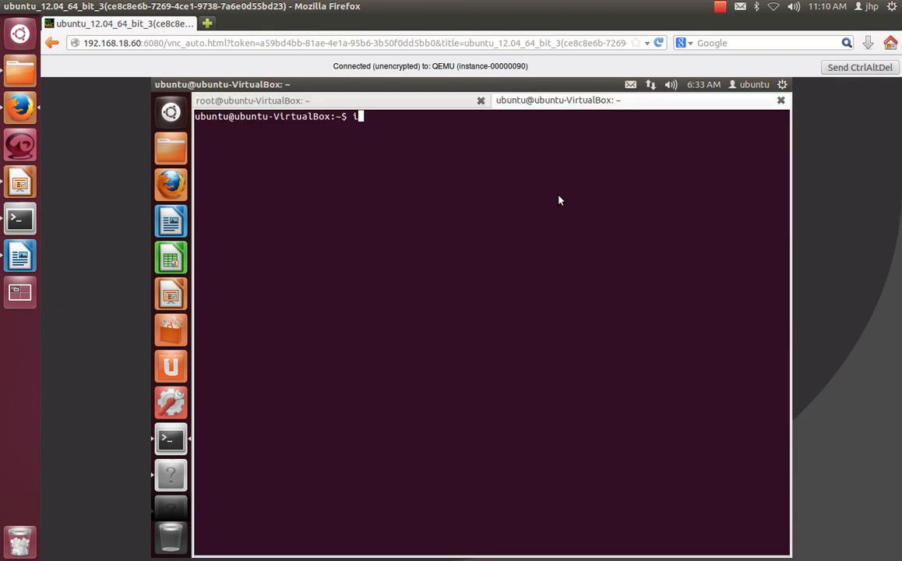
{"action": "type", "text": "fconfig"}
{"action": "key", "text": "Return"}
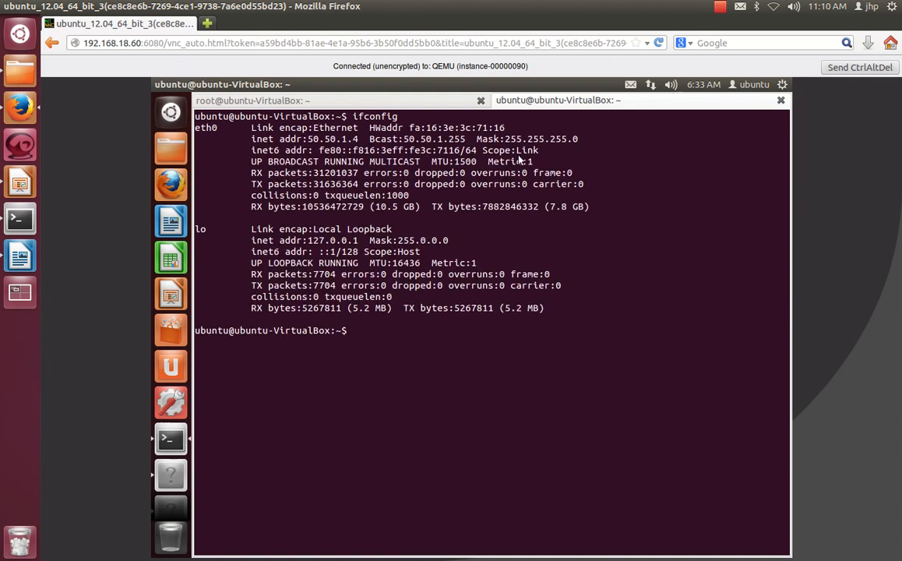
Step: Highlight the eth0 interface's inet address in the ifconfig output to check it
{"action": "left_click_drag", "start_coordinate": [359, 138], "coordinate": [305, 138]}
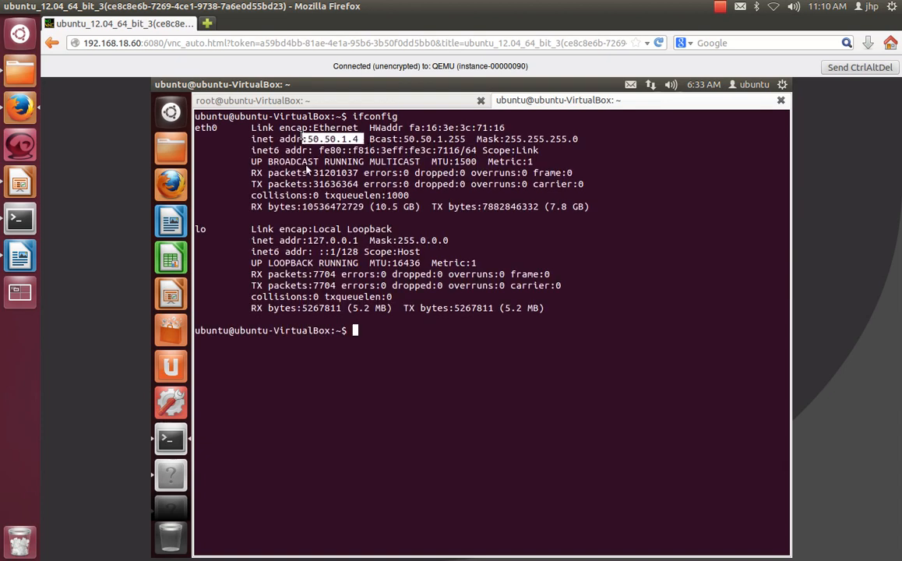
{"action": "left_click", "coordinate": [438, 393]}
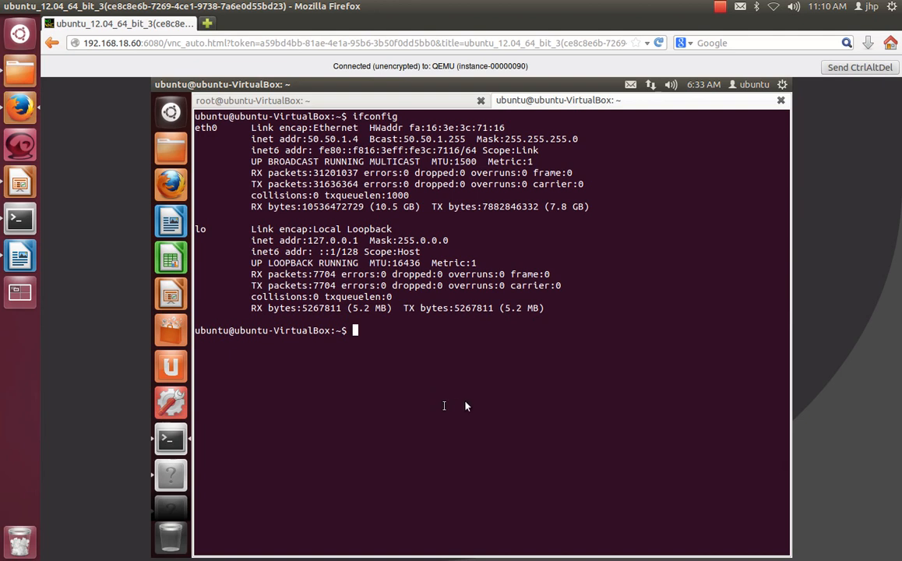
{"action": "left_click_drag", "start_coordinate": [369, 139], "coordinate": [308, 138]}
{"action": "left_click", "coordinate": [429, 363]}
Step: Ping 192.168.18.78 from the instance's terminal, and stop the ping after a few attempts
{"action": "type", "text": "ping 192.168.18."}
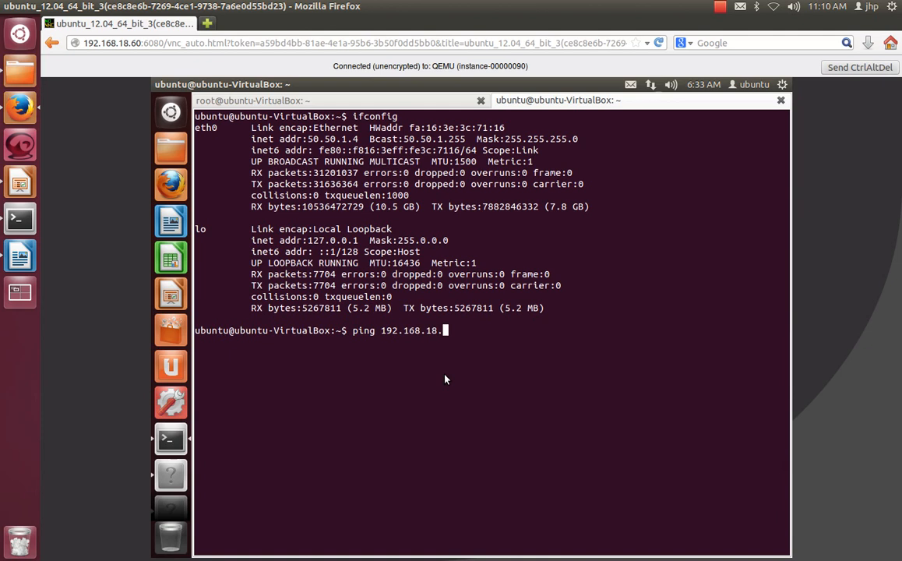
{"action": "type", "text": "78"}
{"action": "key", "text": "Return"}
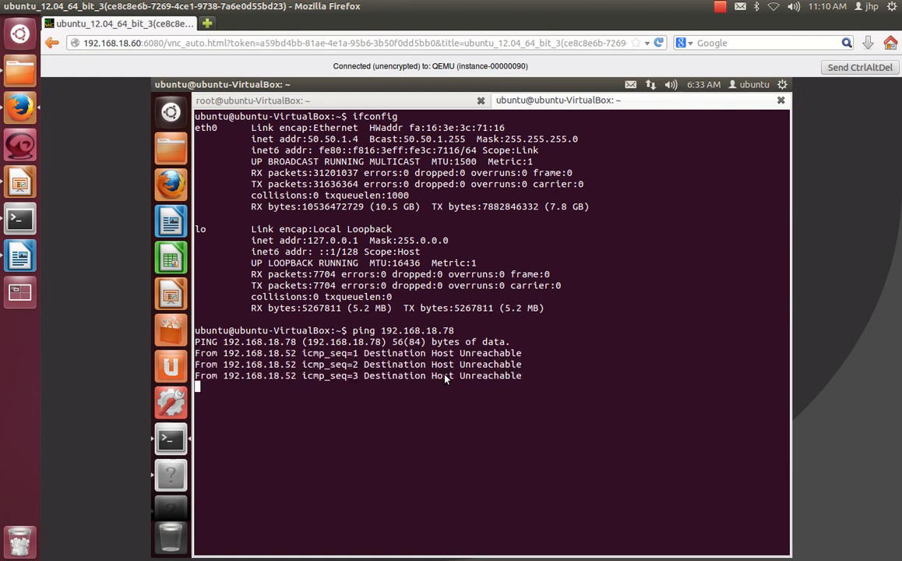
{"action": "key", "text": "ctrl+c"}
Step: Reuse the previous command to ping 192.168.18.60, and stop the ping after a few replies
{"action": "key", "text": "Up"}
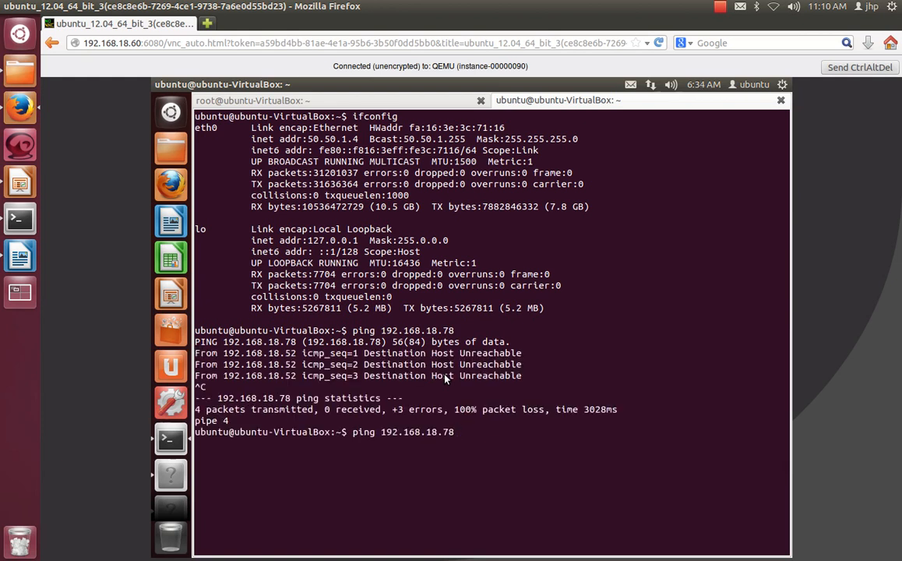
{"action": "key", "text": "BackSpace"}
{"action": "key", "text": "BackSpace"}
{"action": "type", "text": "60"}
{"action": "key", "text": "Return"}
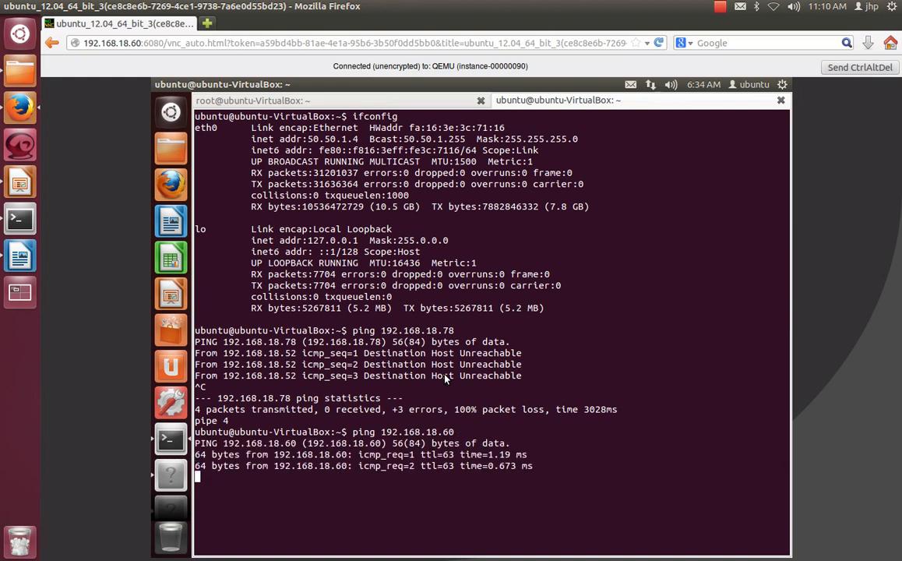
{"action": "key", "text": "ctrl+c"}
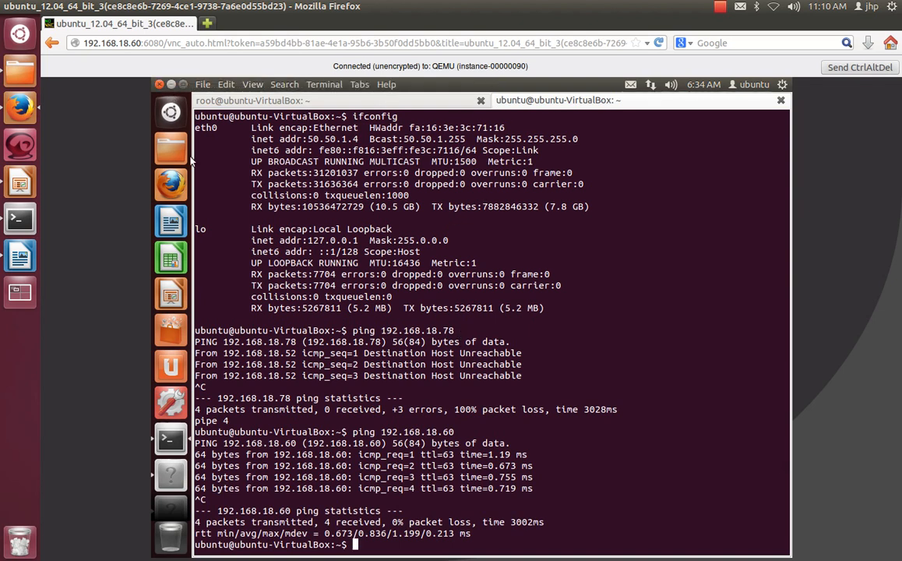
Step: Dismiss the instance's terminal window, leave the console-only view and return to the project's instances page
{"action": "left_click", "coordinate": [158, 85]}
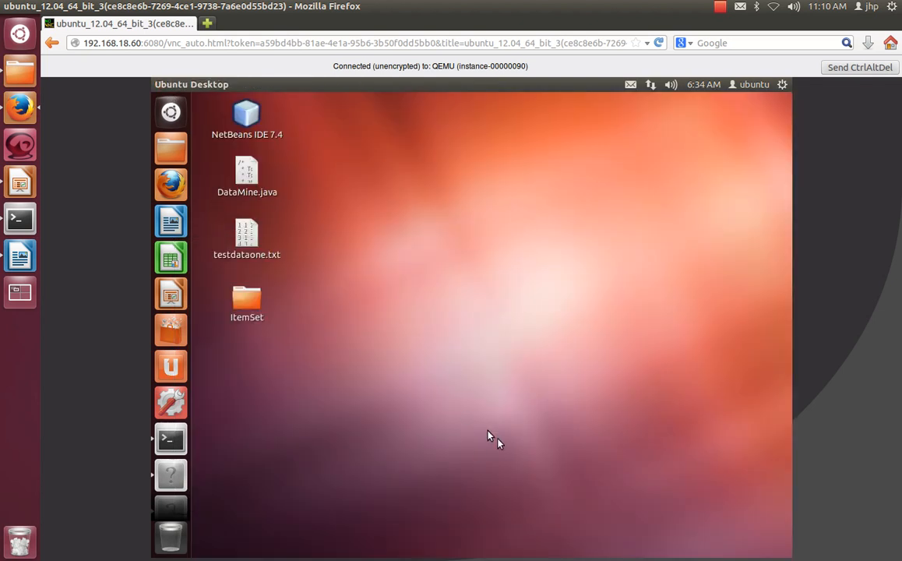
{"action": "left_click", "coordinate": [50, 43]}
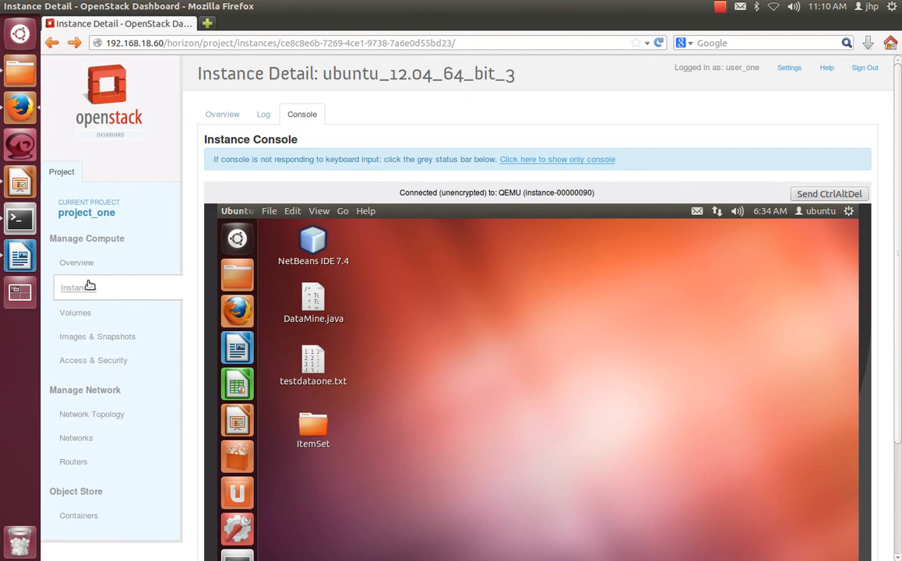
{"action": "left_click", "coordinate": [88, 287]}
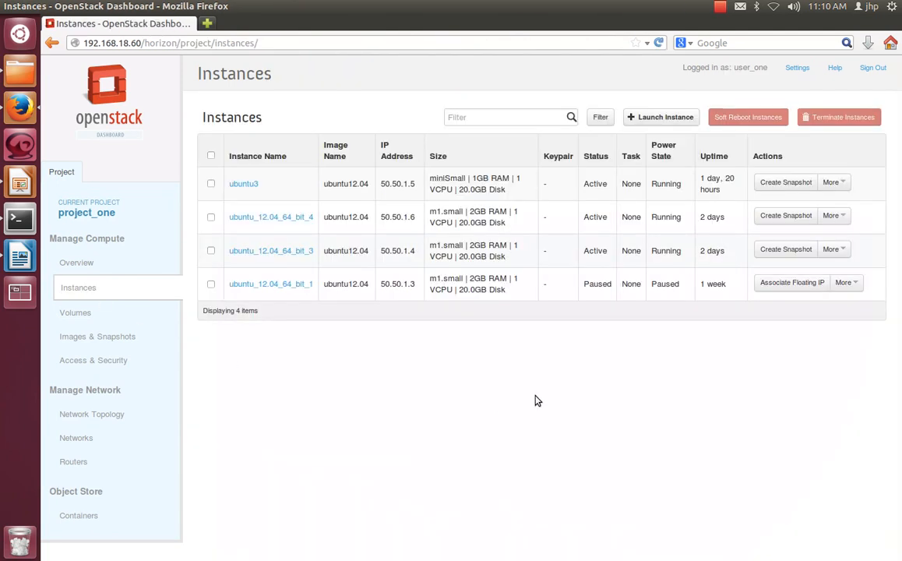
Step: Start launching a new instance in availability zone nova and name it vcloudone
{"action": "left_click", "coordinate": [676, 118]}
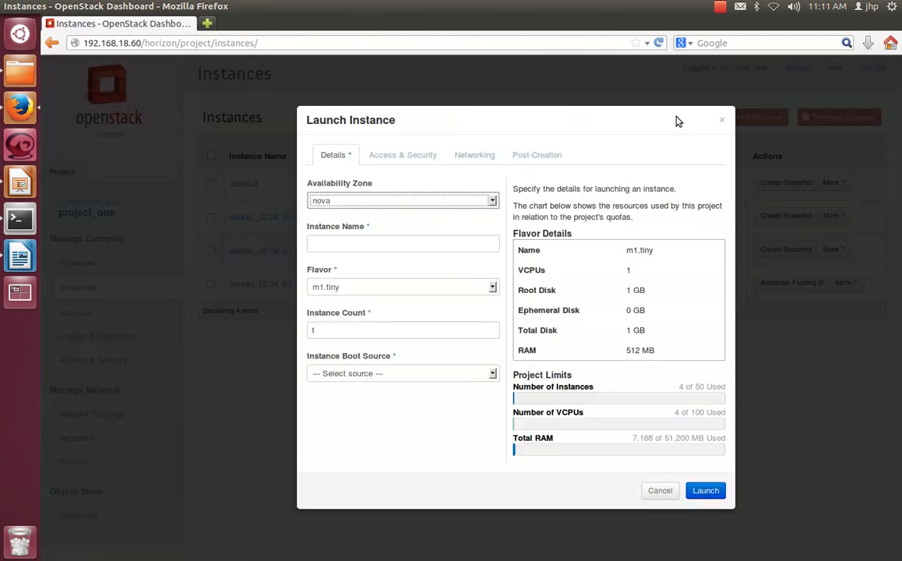
{"action": "left_click", "coordinate": [347, 202]}
{"action": "left_click", "coordinate": [345, 203]}
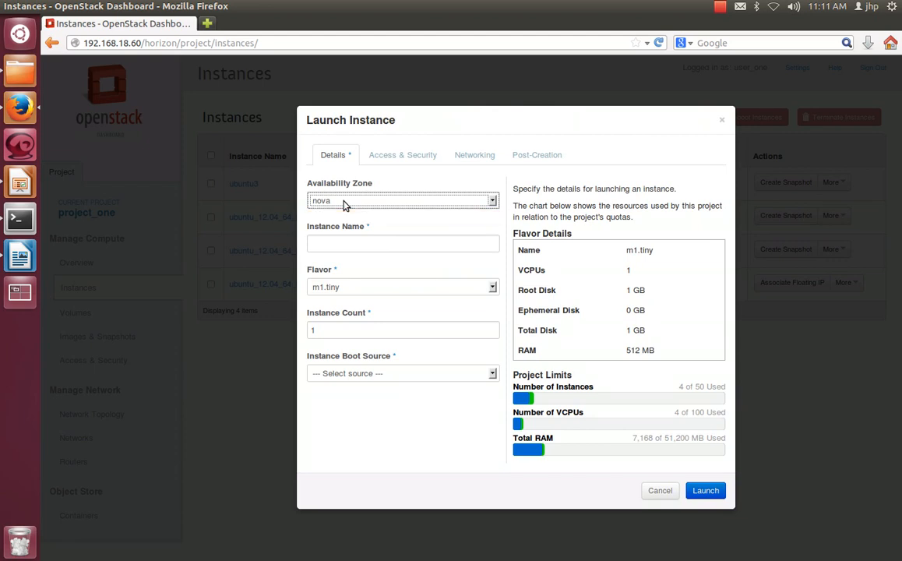
{"action": "left_click", "coordinate": [389, 245]}
{"action": "left_click", "coordinate": [391, 246]}
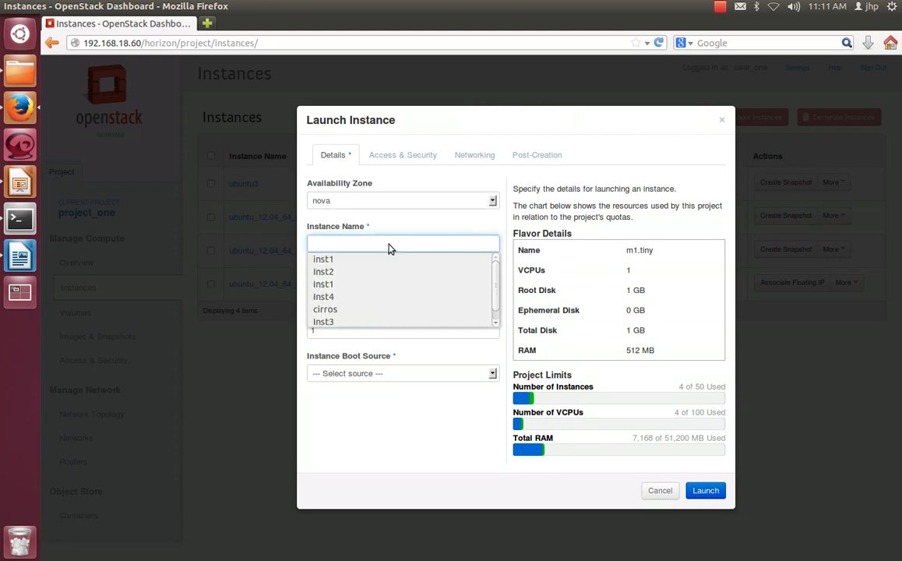
{"action": "type", "text": "vcloudone"}
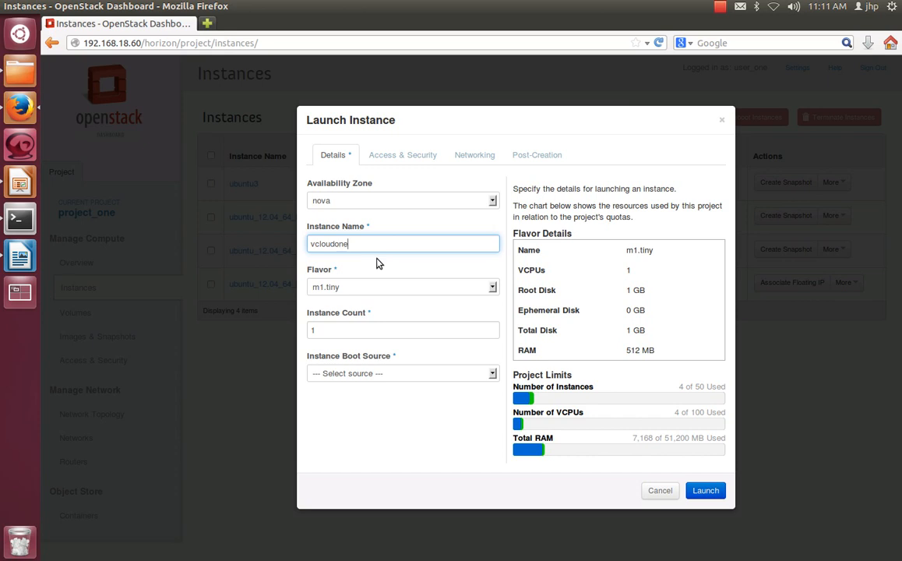
Step: Compare the details of flavors miniSmall and m1.tiny, and set the new instance's flavor to miniSmall
{"action": "left_click", "coordinate": [399, 288]}
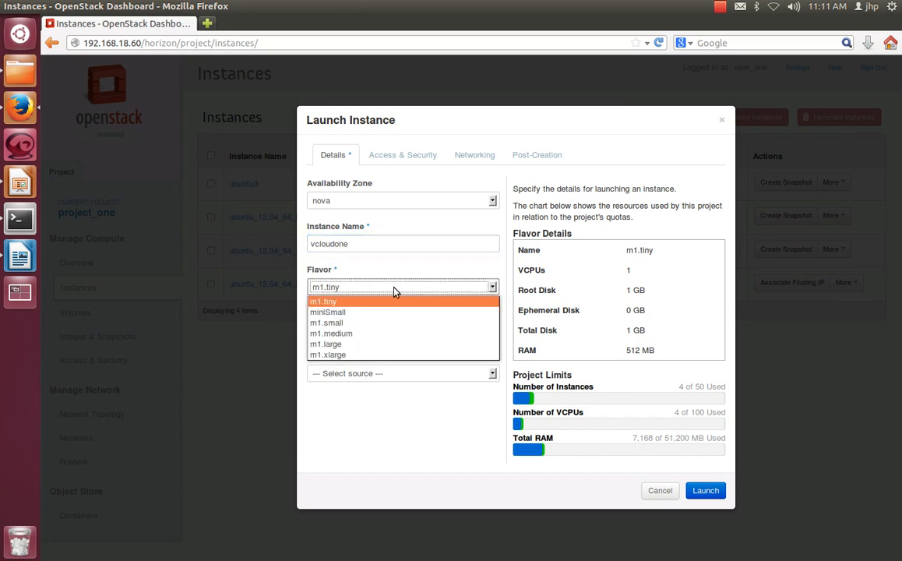
{"action": "left_click", "coordinate": [372, 312]}
{"action": "left_click", "coordinate": [371, 294]}
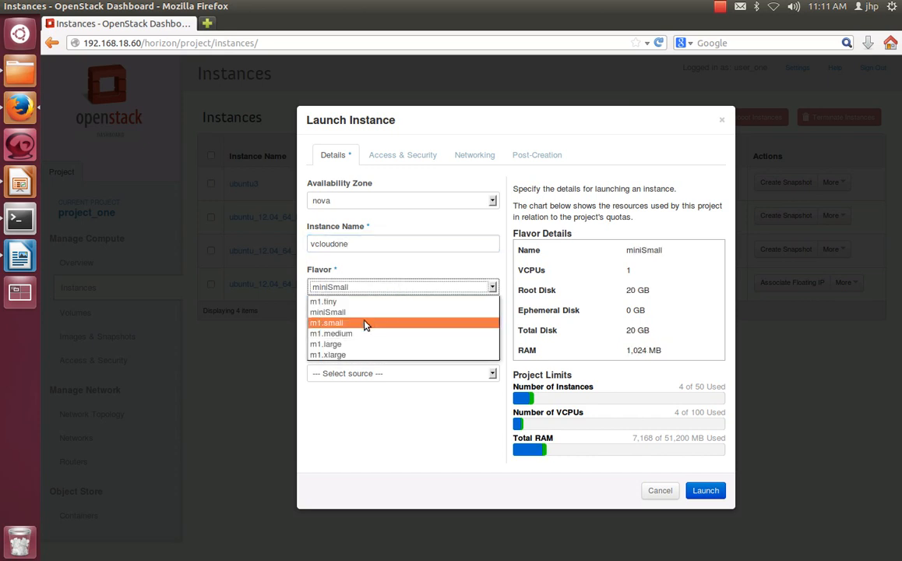
{"action": "left_click", "coordinate": [365, 304]}
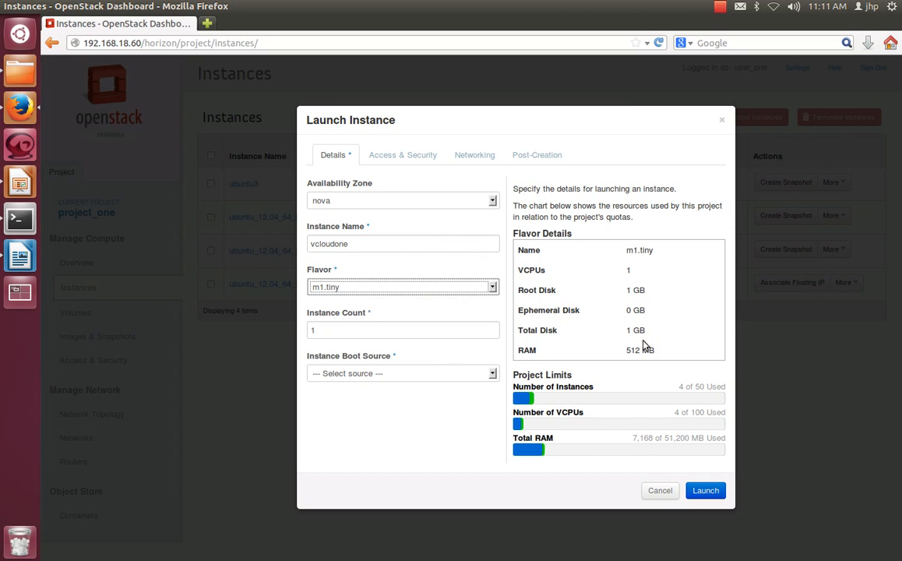
{"action": "left_click", "coordinate": [362, 286]}
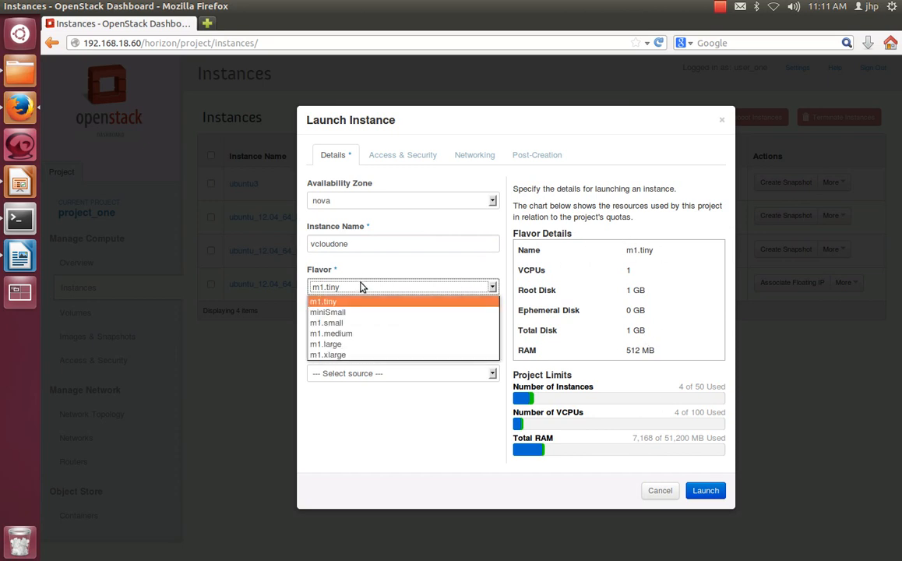
{"action": "left_click", "coordinate": [360, 312]}
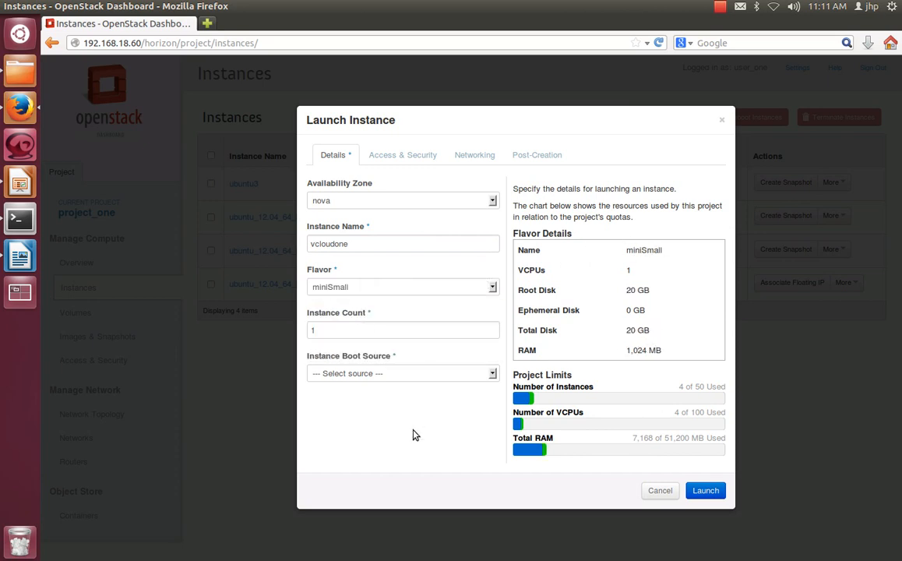
Step: Set the boot source to Boot from image and choose the image ubuntu12.04 (3.2 GB)
{"action": "left_click", "coordinate": [363, 375]}
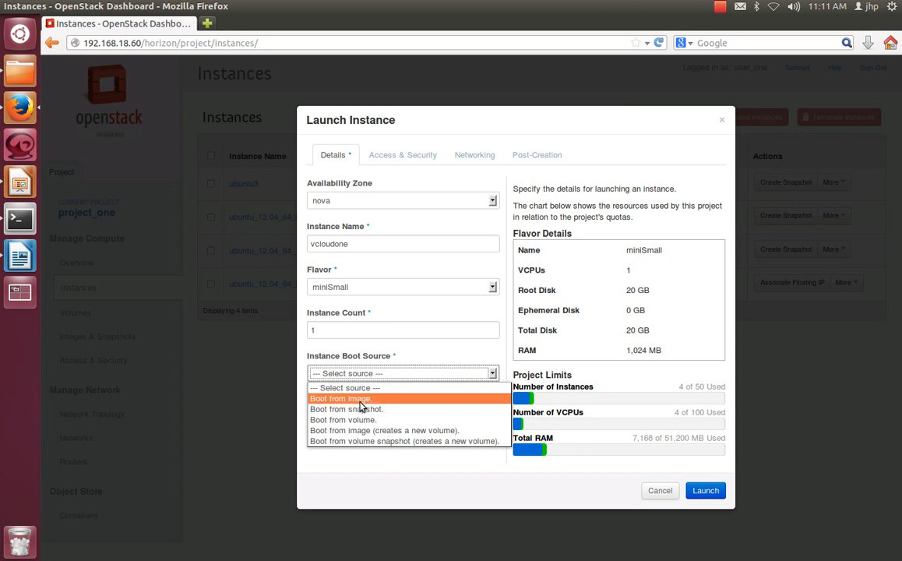
{"action": "left_click", "coordinate": [361, 399]}
{"action": "left_click", "coordinate": [365, 418]}
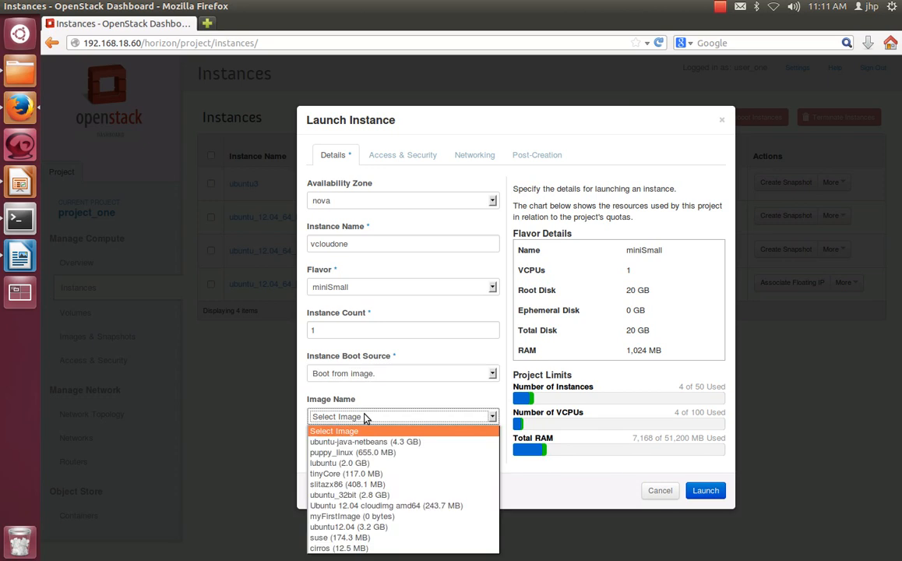
{"action": "left_click", "coordinate": [383, 527]}
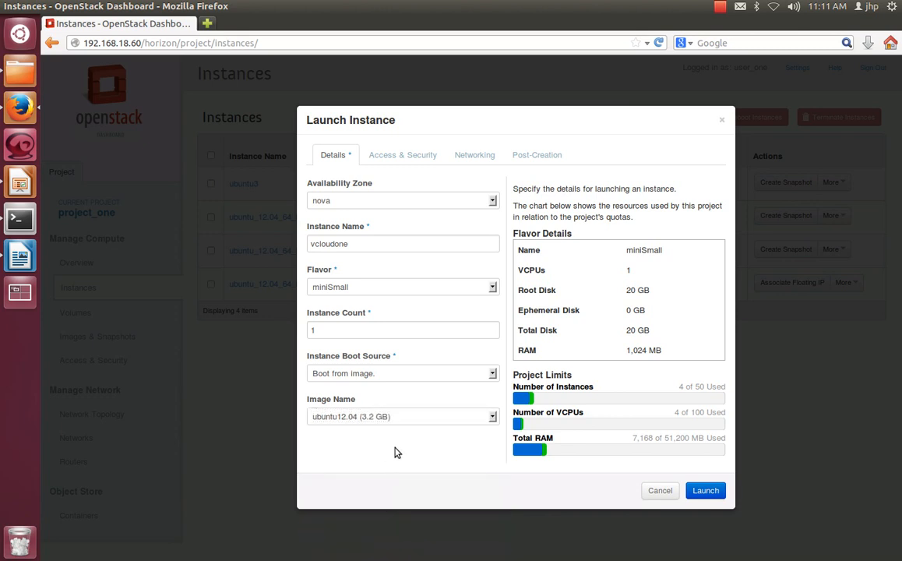
Step: Review the new instance's access and security settings and the available keypairs, leaving the keypair unselected
{"action": "left_click", "coordinate": [405, 161]}
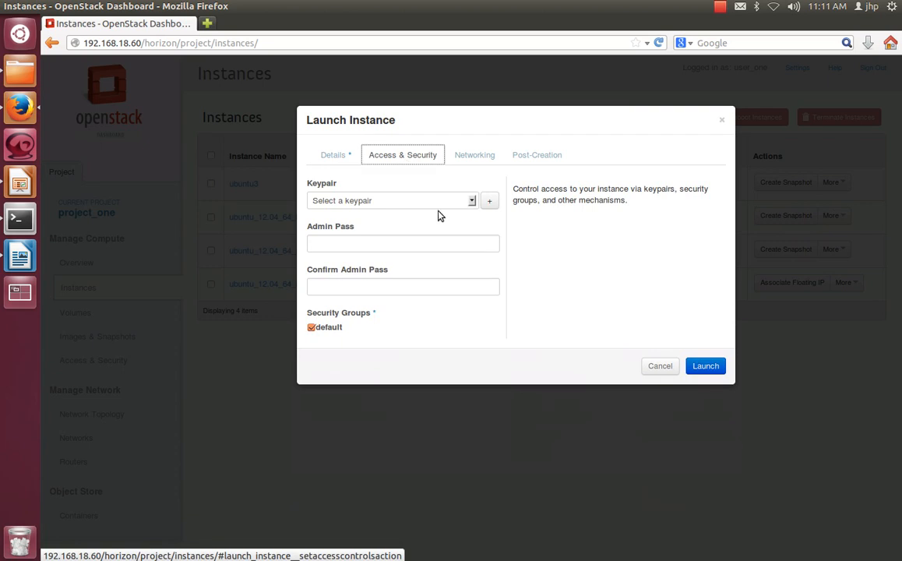
{"action": "left_click", "coordinate": [402, 203]}
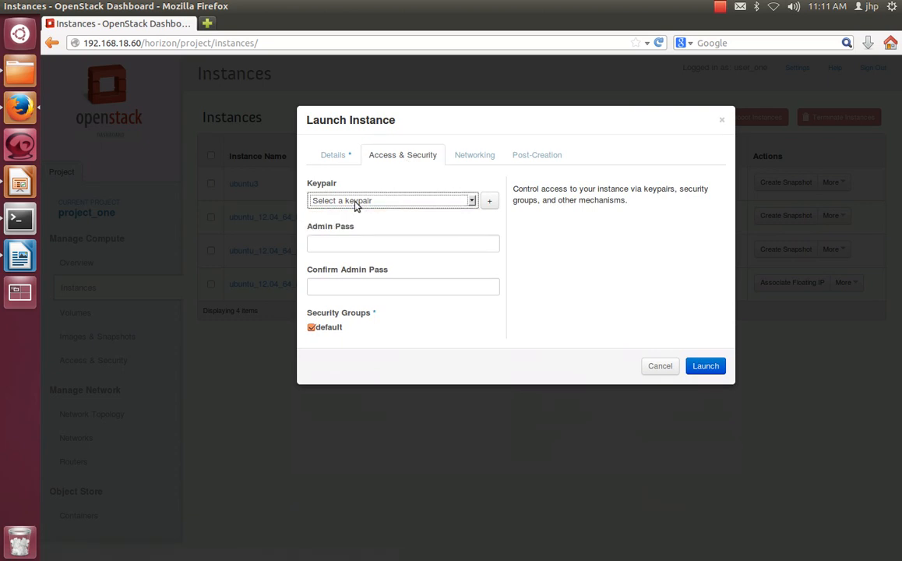
{"action": "left_click", "coordinate": [366, 202]}
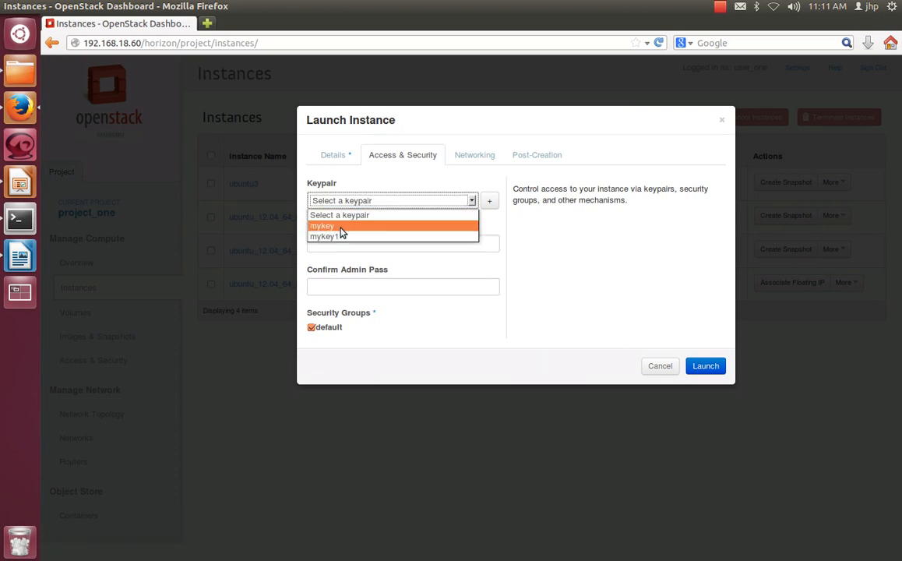
{"action": "left_click", "coordinate": [427, 187]}
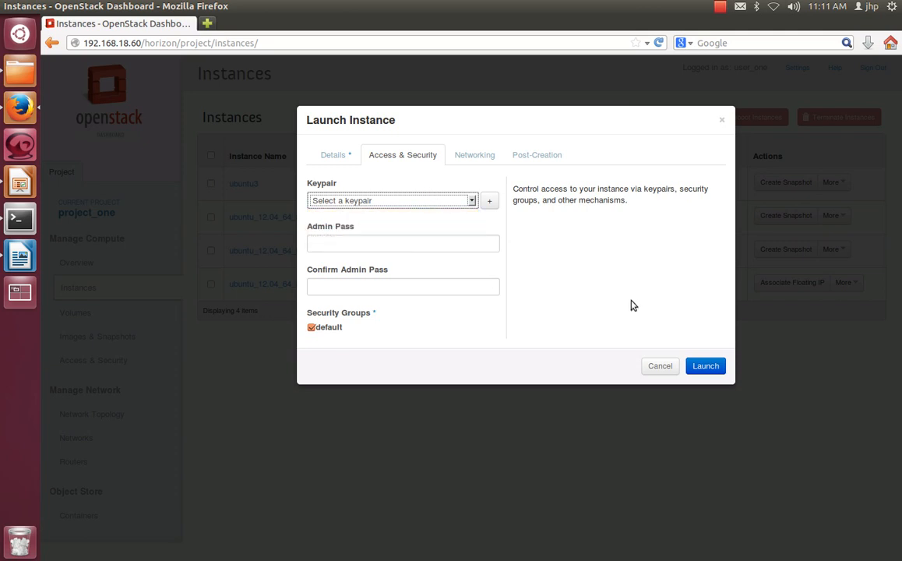
Step: Attach the network net_proj_one to the new instance and launch it without a customization script
{"action": "left_click", "coordinate": [472, 160]}
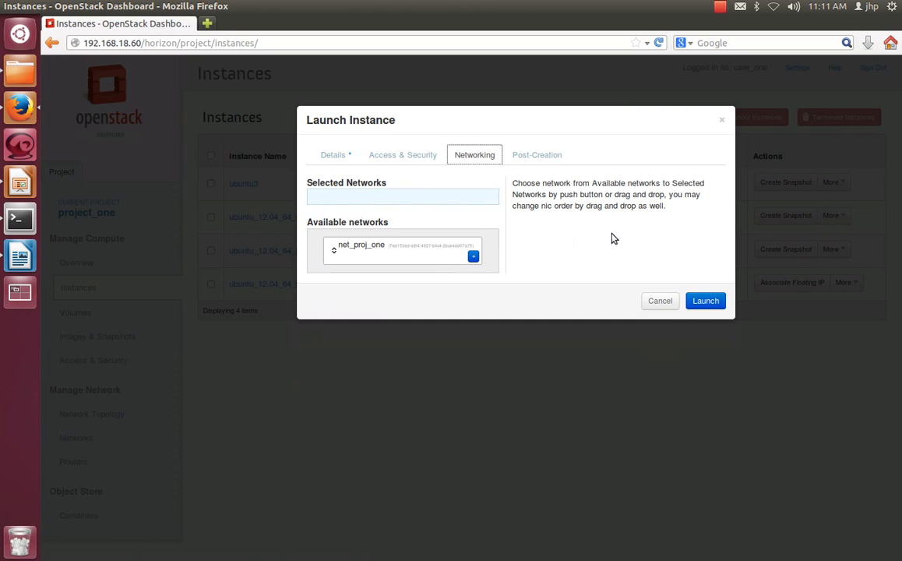
{"action": "left_click_drag", "start_coordinate": [671, 212], "coordinate": [515, 183]}
{"action": "left_click", "coordinate": [555, 257]}
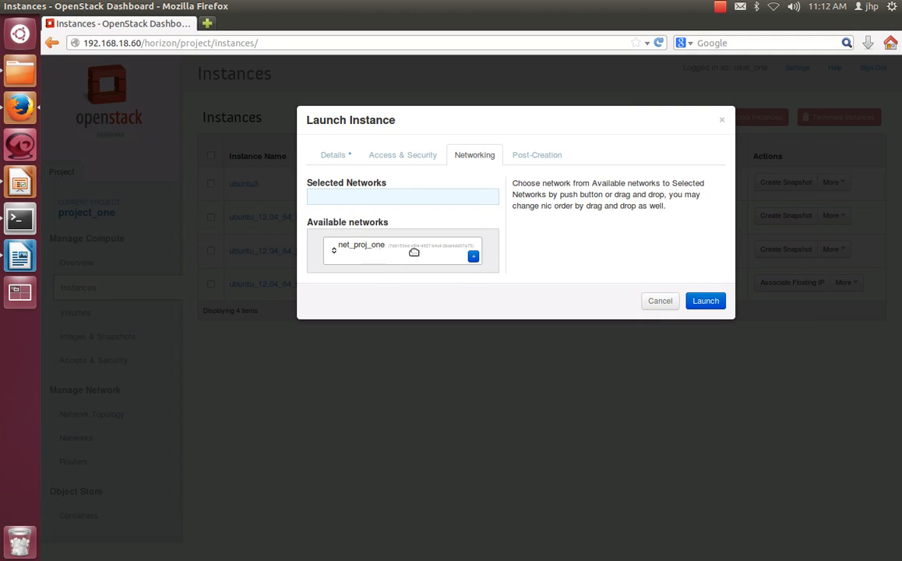
{"action": "left_click", "coordinate": [472, 257]}
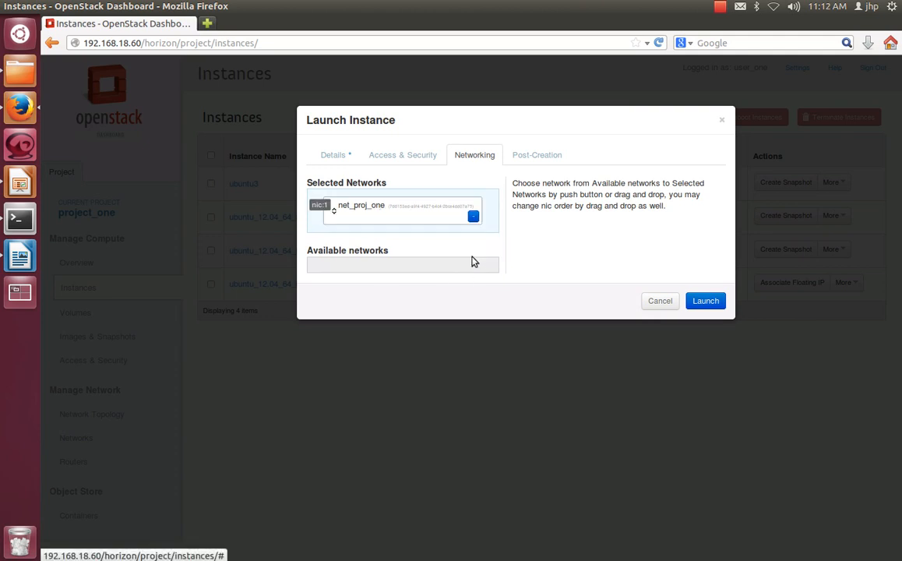
{"action": "left_click", "coordinate": [524, 160]}
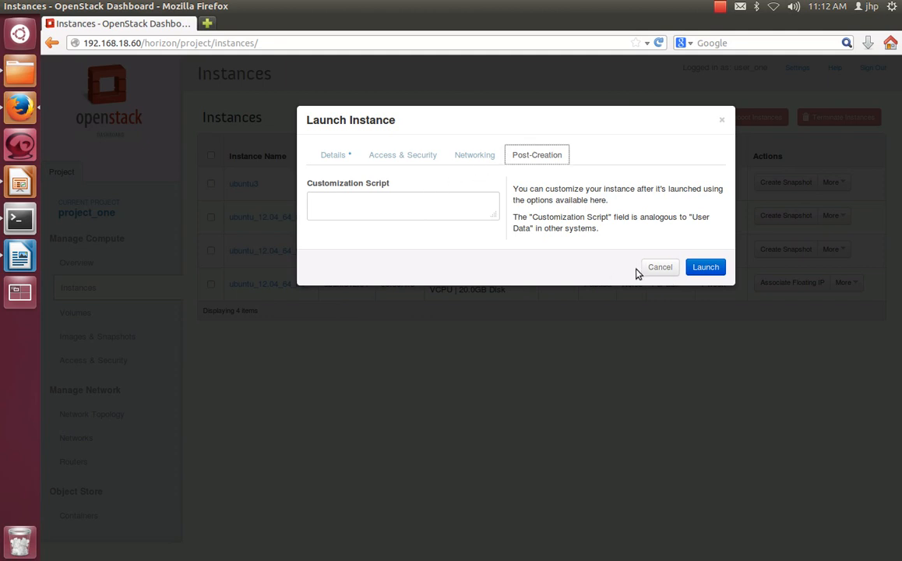
{"action": "left_click", "coordinate": [718, 267]}
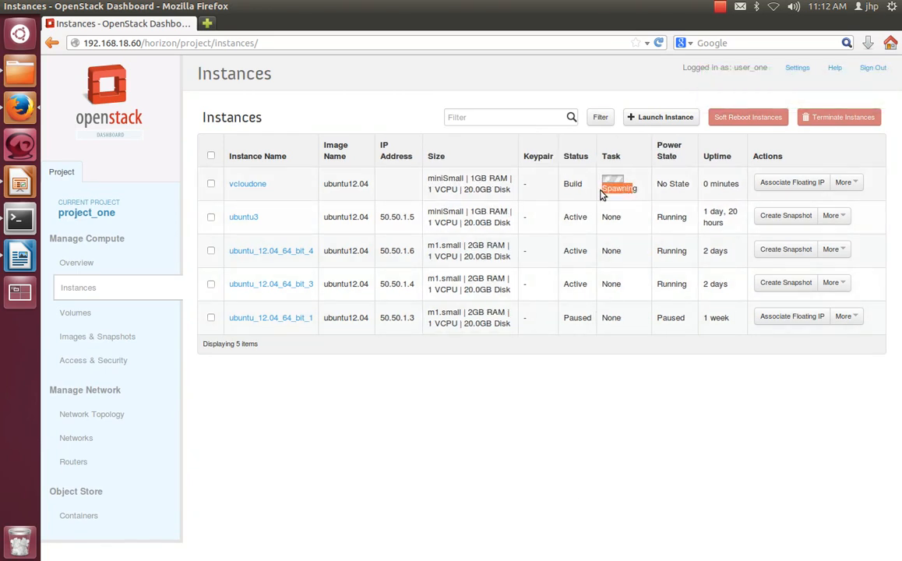
Step: Refresh the project's instances list and check the IP address assigned to vcloudone
{"action": "left_click", "coordinate": [59, 290]}
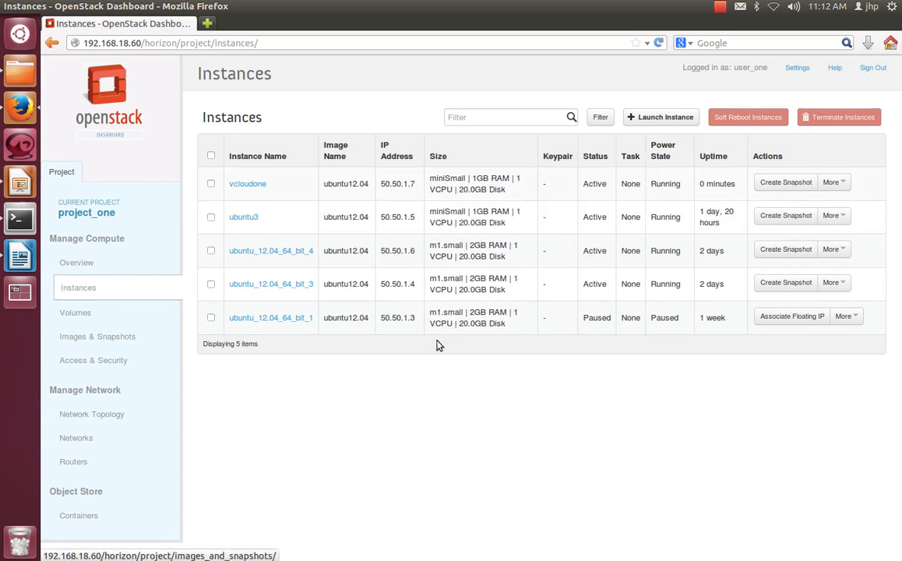
{"action": "left_click_drag", "start_coordinate": [415, 184], "coordinate": [397, 186]}
{"action": "left_click", "coordinate": [443, 439]}
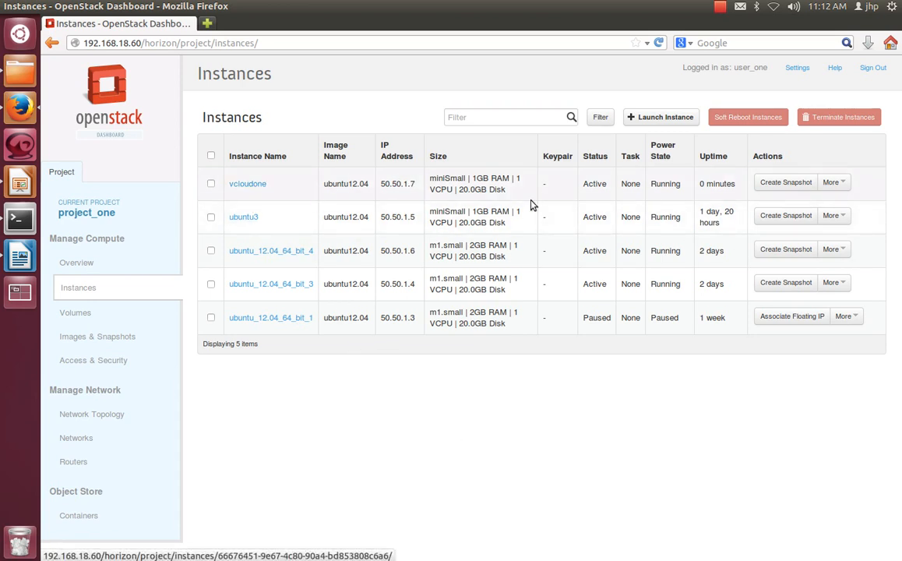
Step: Show only the console of the instance vcloudone and log in to its ubuntu account with the account password
{"action": "left_click", "coordinate": [247, 184]}
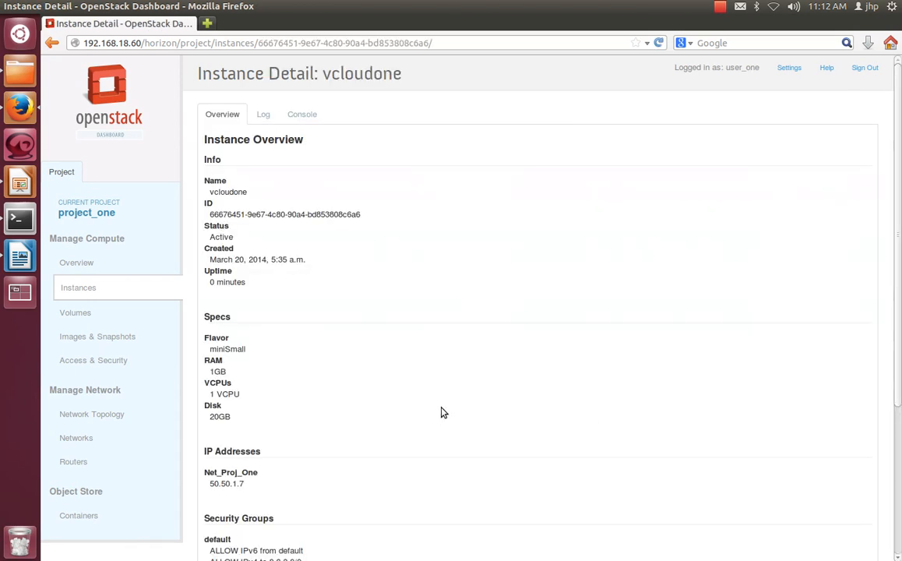
{"action": "left_click", "coordinate": [304, 120]}
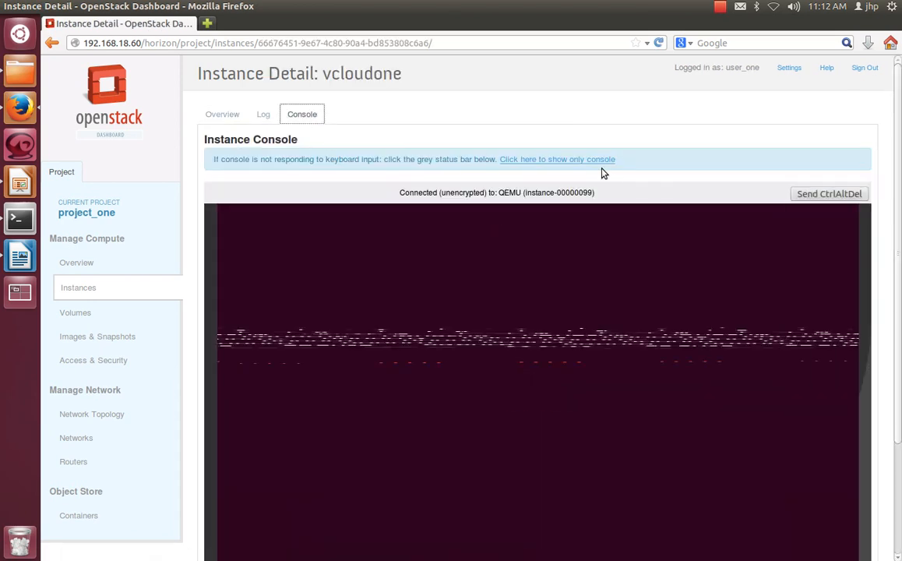
{"action": "left_click", "coordinate": [589, 160]}
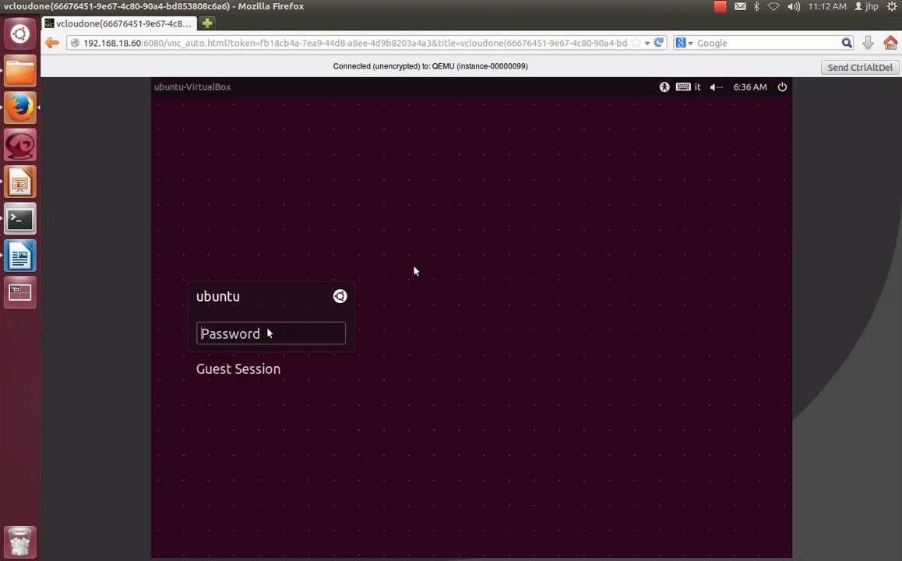
{"action": "type", "text": "ubuntu"}
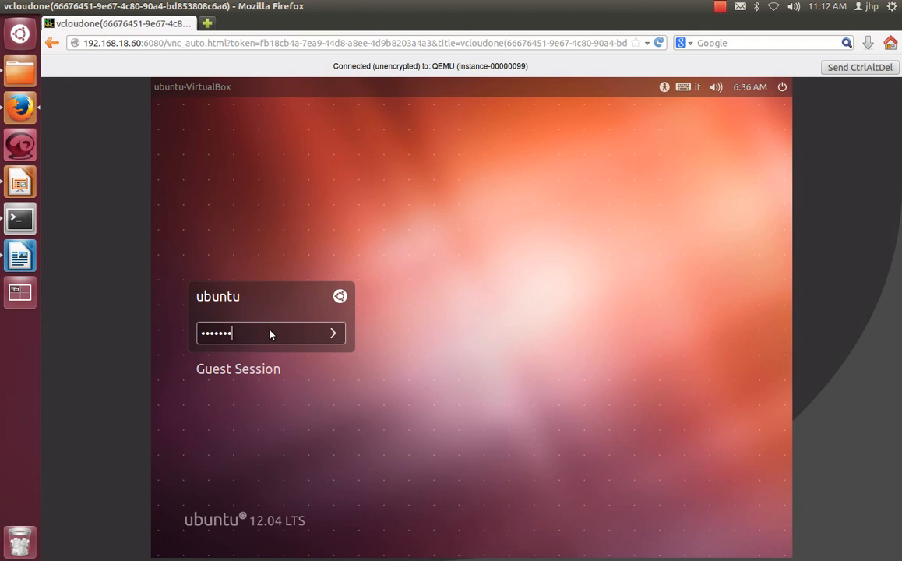
{"action": "key", "text": "Return"}
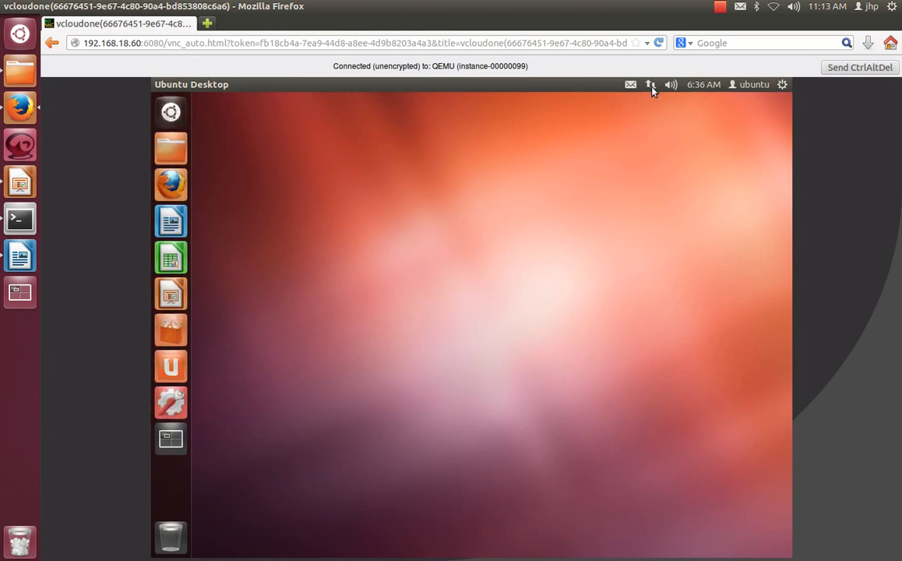
Step: Find and open the Terminal application on vcloudone's desktop
{"action": "left_click", "coordinate": [178, 114]}
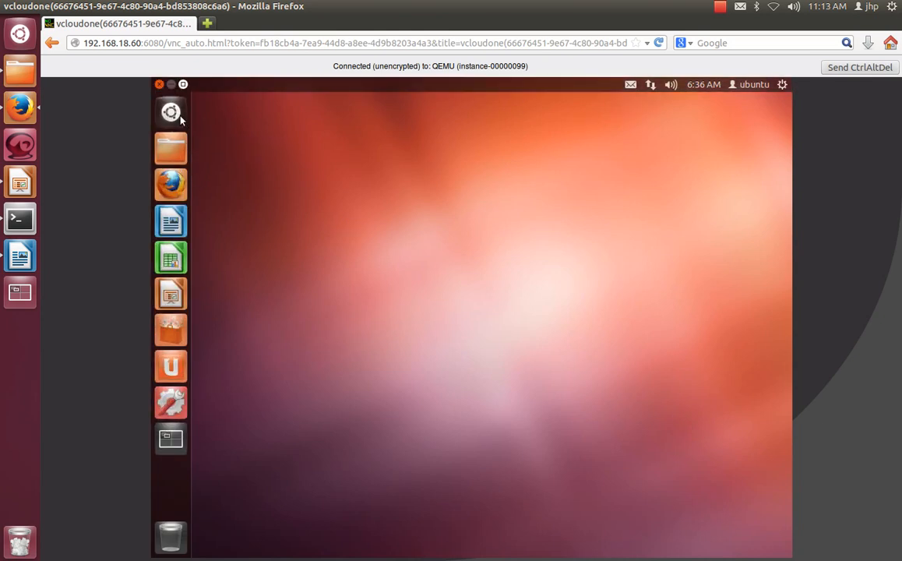
{"action": "type", "text": "ter"}
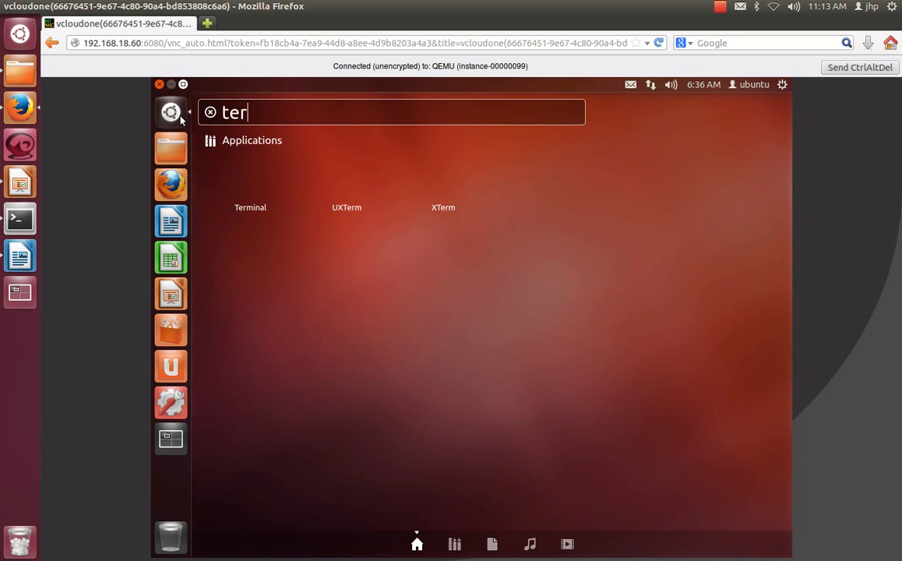
{"action": "key", "text": "Return"}
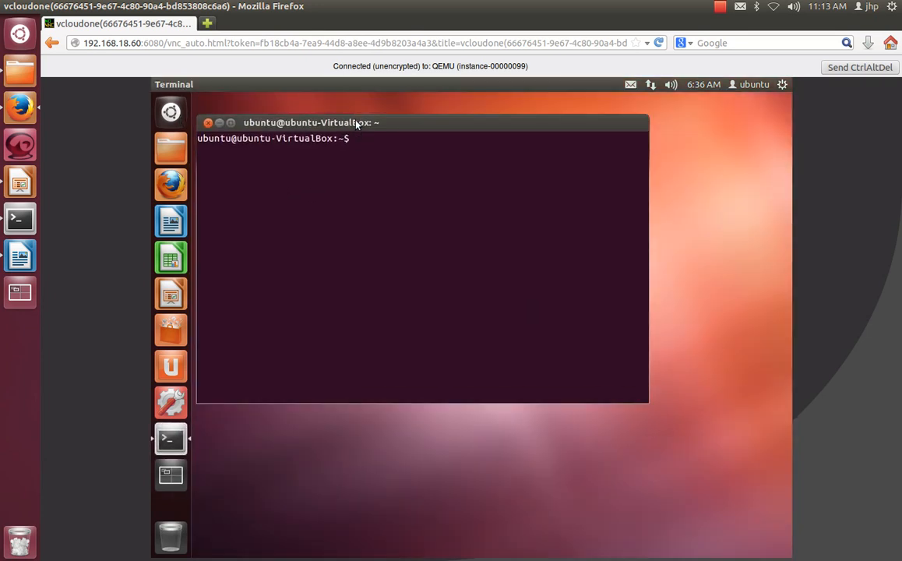
Step: Run ifconfig in the instance's terminal and check the IP address of eth0
{"action": "type", "text": "ifconfig"}
{"action": "key", "text": "Return"}
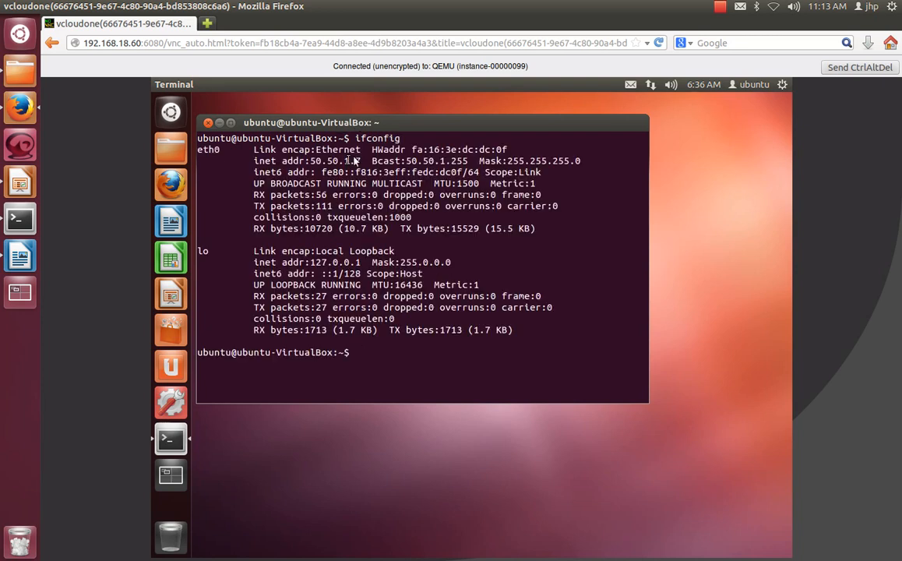
{"action": "left_click_drag", "start_coordinate": [363, 160], "coordinate": [314, 161]}
{"action": "left_click", "coordinate": [462, 370]}
Step: Ping the neighbouring instance at 50.50.1.6 and stop after a few replies
{"action": "type", "text": "ping 50.50.1.6"}
{"action": "key", "text": "Return"}
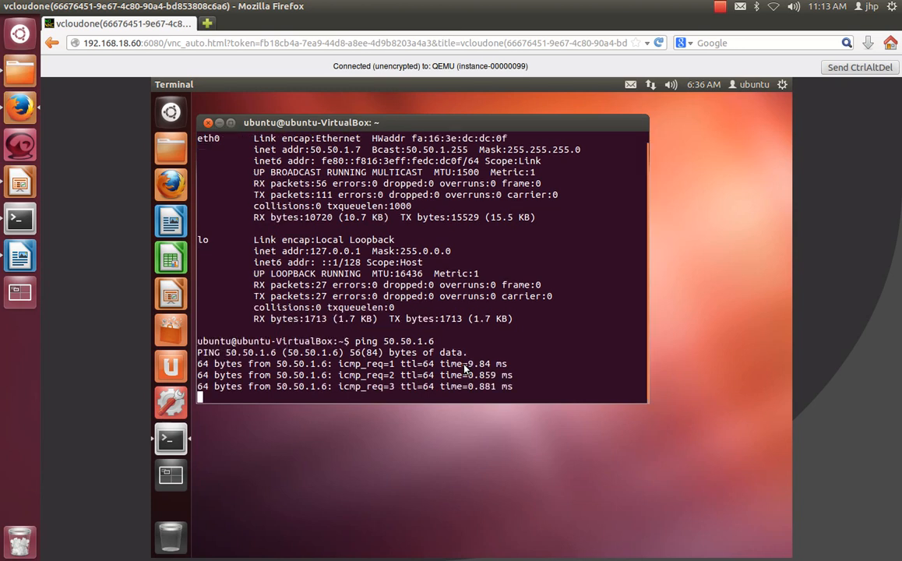
{"action": "key", "text": "ctrl+c"}
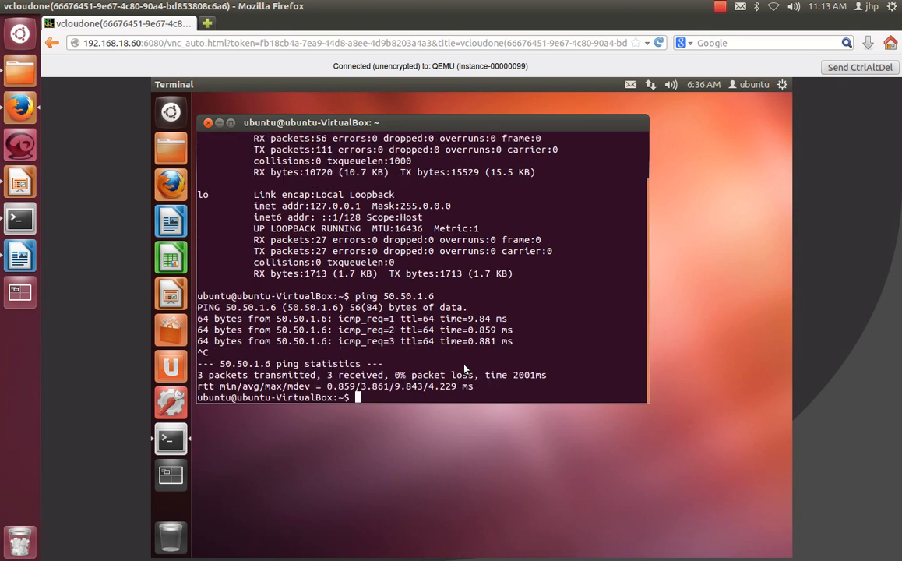
Step: Put away vcloudone's terminal window, leave the console-only view and return to the project's instances page
{"action": "left_click", "coordinate": [219, 123]}
{"action": "left_click", "coordinate": [51, 43]}
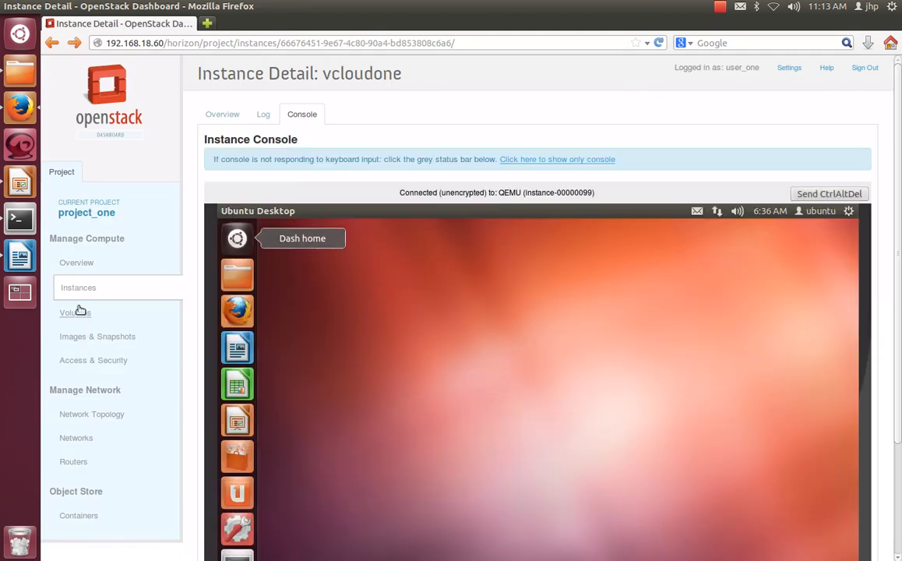
{"action": "left_click", "coordinate": [78, 288]}
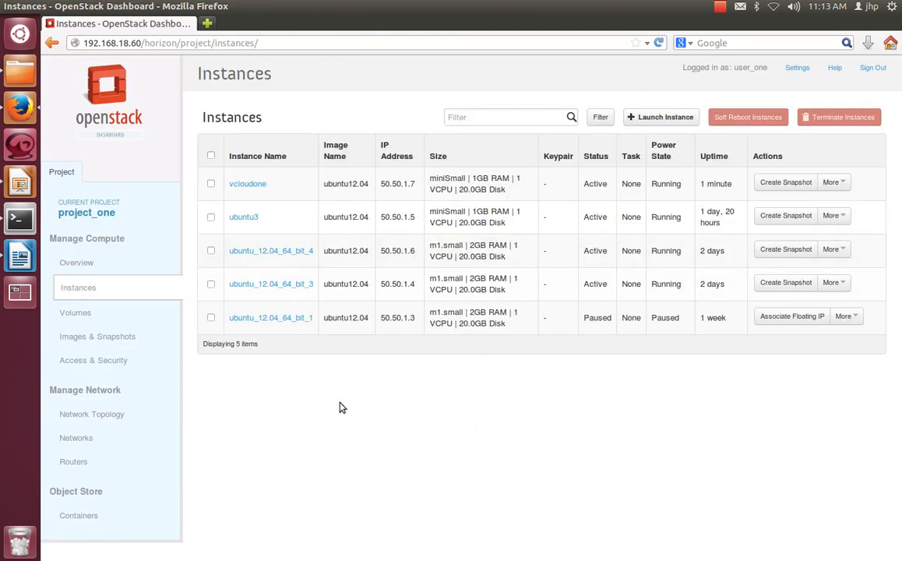
Step: Look through the project's Volumes, Images & Snapshots, and Access & Security pages, noting the image format
{"action": "left_click", "coordinate": [81, 316]}
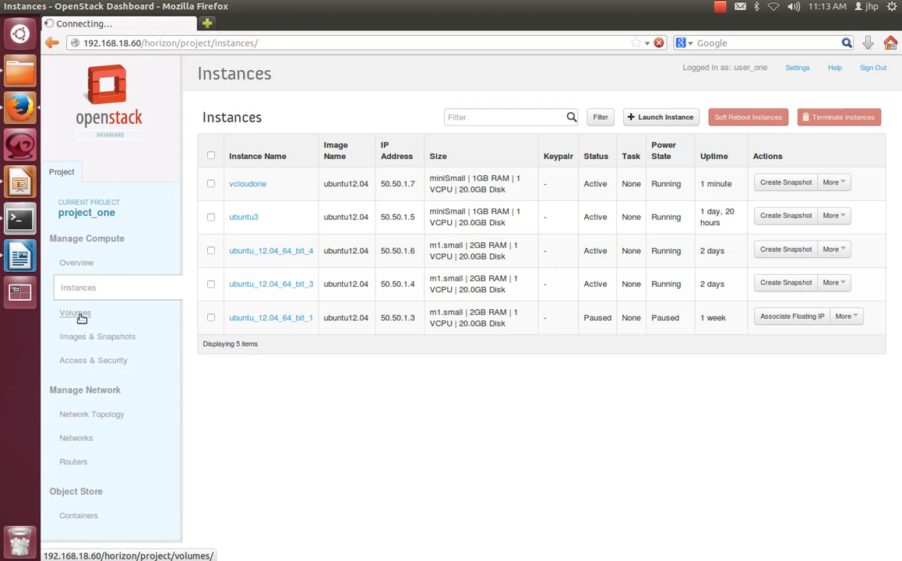
{"action": "left_click", "coordinate": [109, 339]}
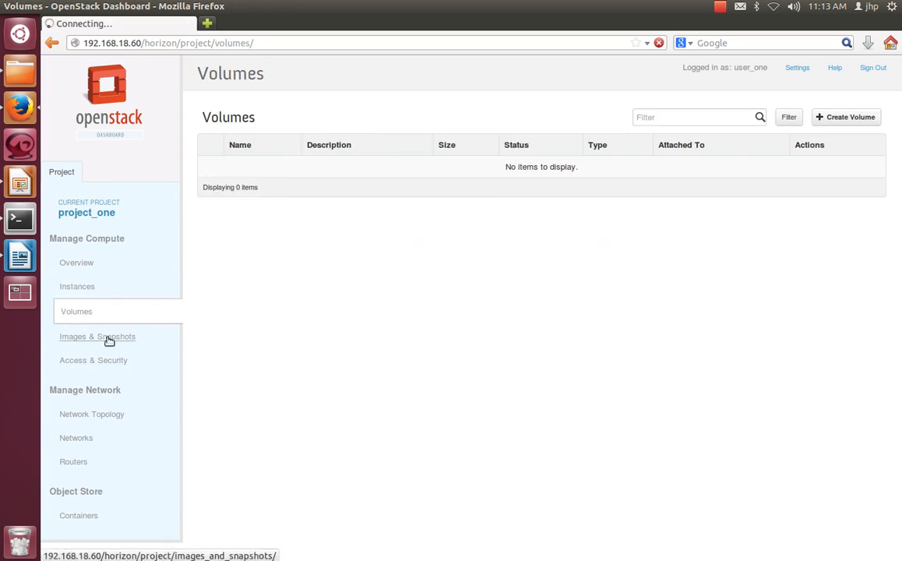
{"action": "left_click_drag", "start_coordinate": [380, 176], "coordinate": [361, 181]}
{"action": "left_click", "coordinate": [394, 377]}
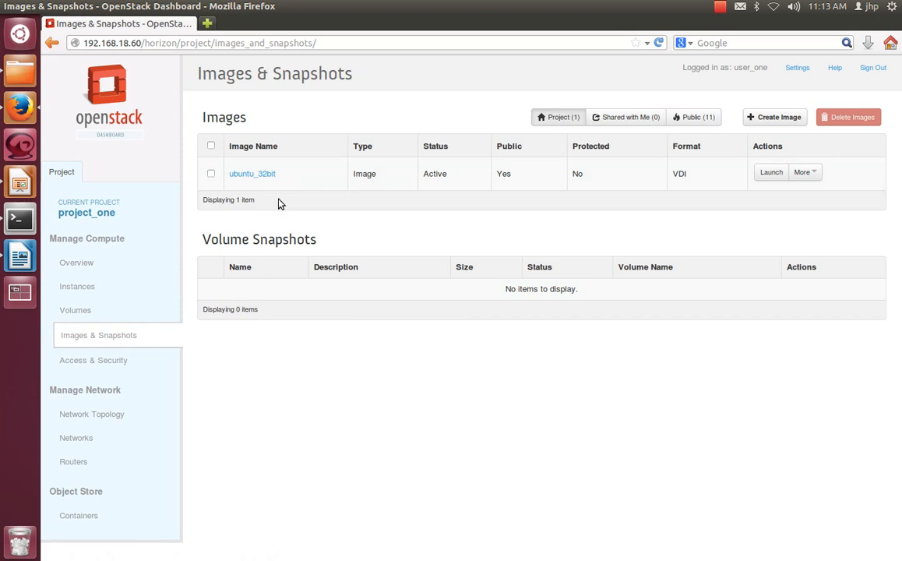
{"action": "double_click", "coordinate": [358, 174]}
{"action": "left_click", "coordinate": [255, 443]}
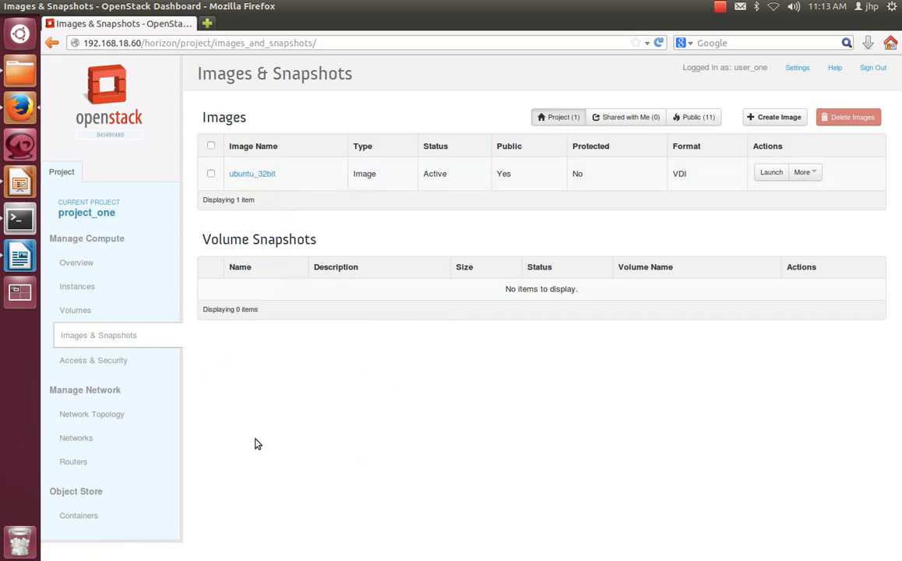
{"action": "left_click", "coordinate": [92, 361]}
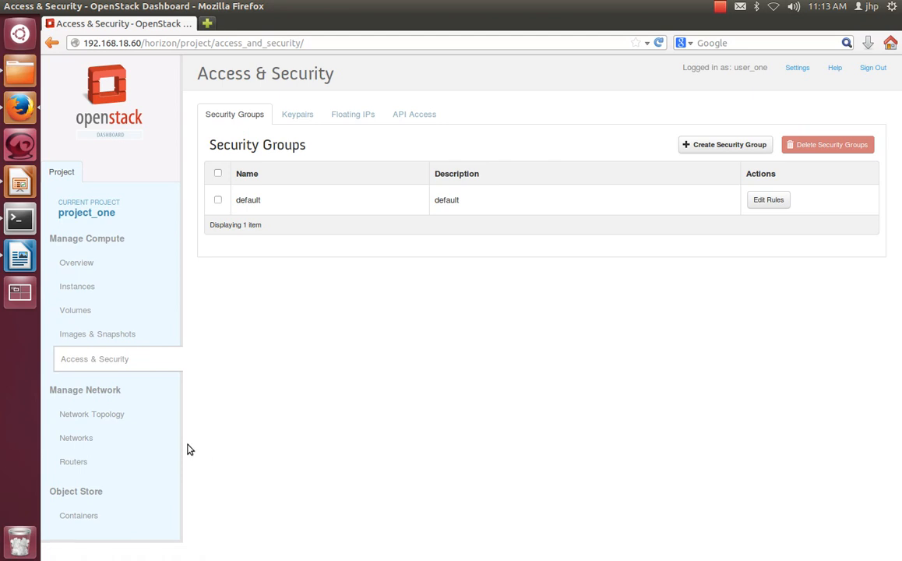
Step: Examine the details of router_proj_one and of the instances ubuntu_12.04_64_bit_1 and vcloudone in the project's network topology
{"action": "left_click", "coordinate": [121, 415]}
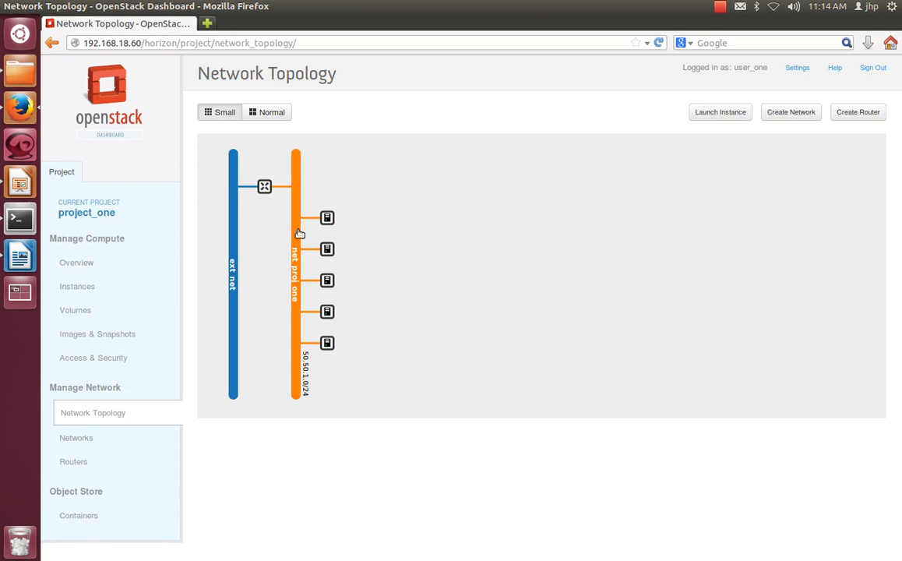
{"action": "left_click", "coordinate": [265, 187]}
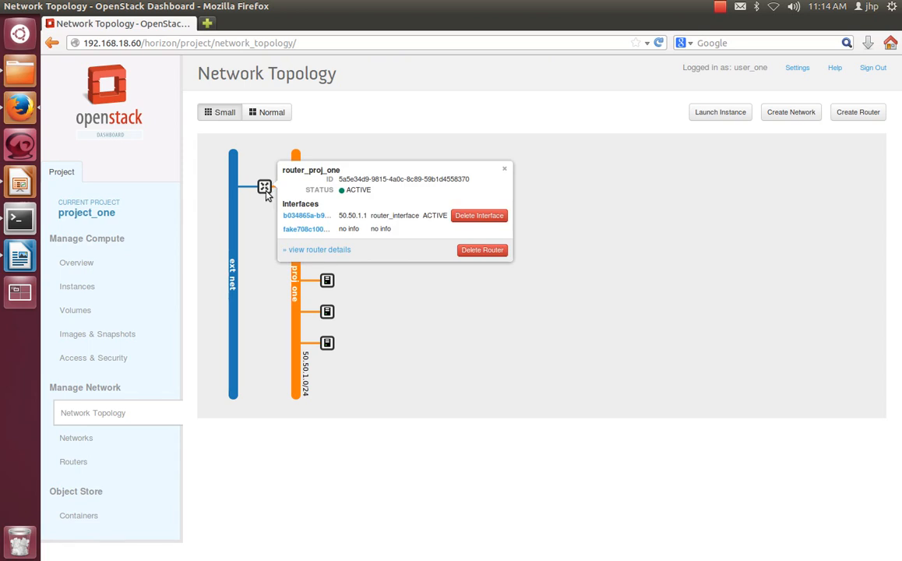
{"action": "left_click", "coordinate": [279, 438]}
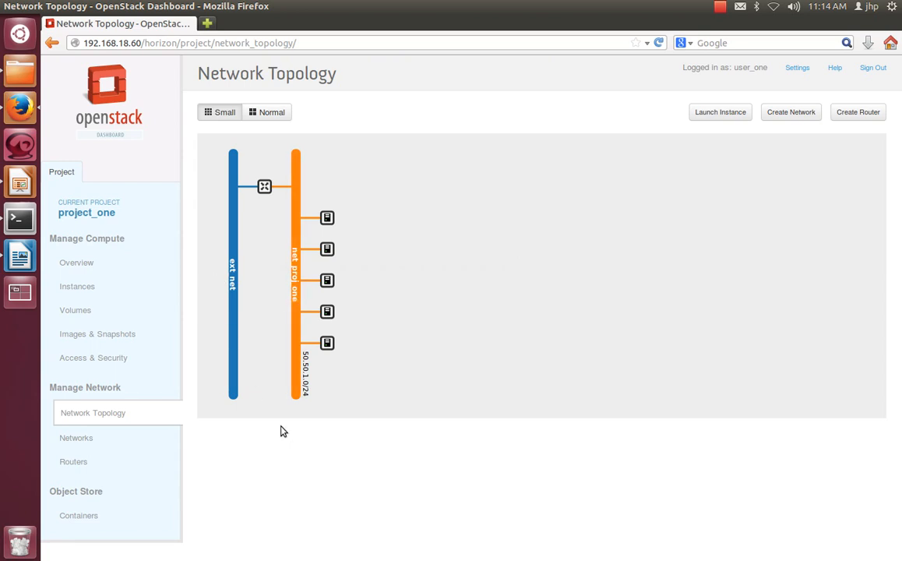
{"action": "left_click", "coordinate": [327, 343]}
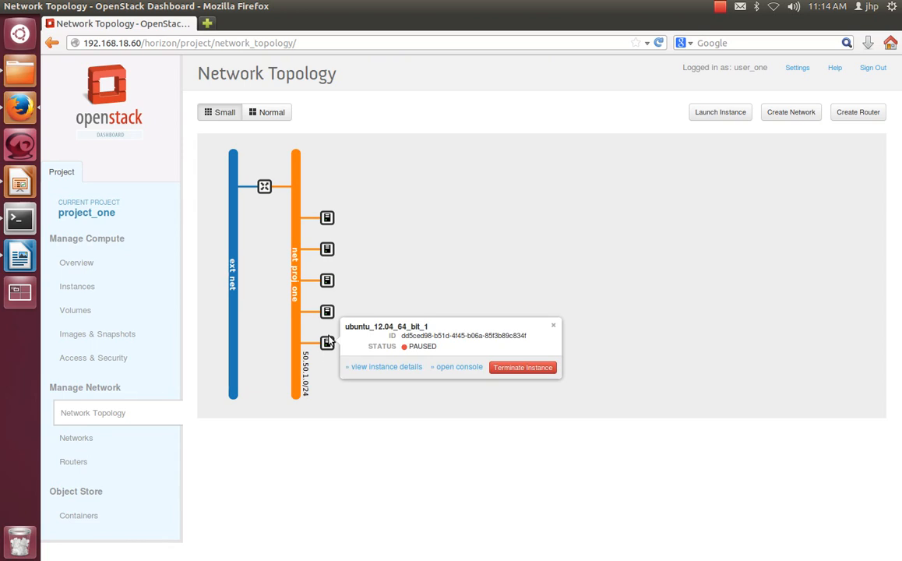
{"action": "mouse_move", "coordinate": [327, 246]}
{"action": "mouse_move", "coordinate": [327, 220]}
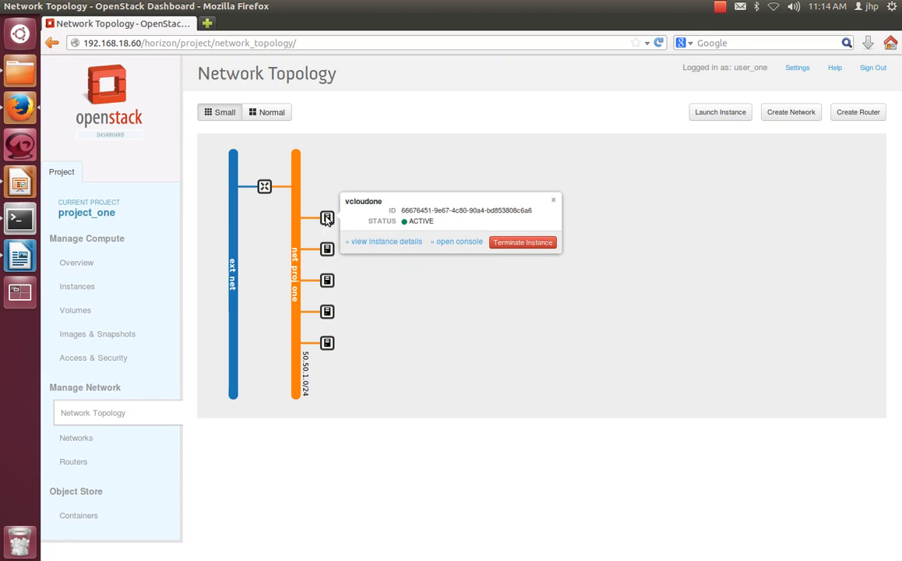
{"action": "left_click_drag", "start_coordinate": [433, 221], "coordinate": [411, 222]}
{"action": "left_click_drag", "start_coordinate": [360, 201], "coordinate": [370, 201]}
{"action": "left_click", "coordinate": [417, 345]}
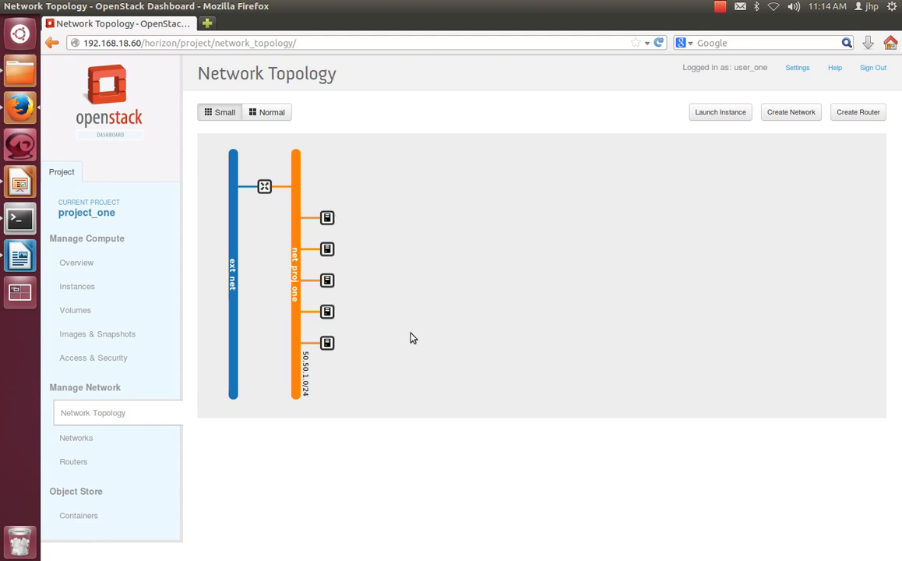
Step: Open the details of net_proj_one from the project's networks list and check its subnet's network address
{"action": "left_click", "coordinate": [81, 438]}
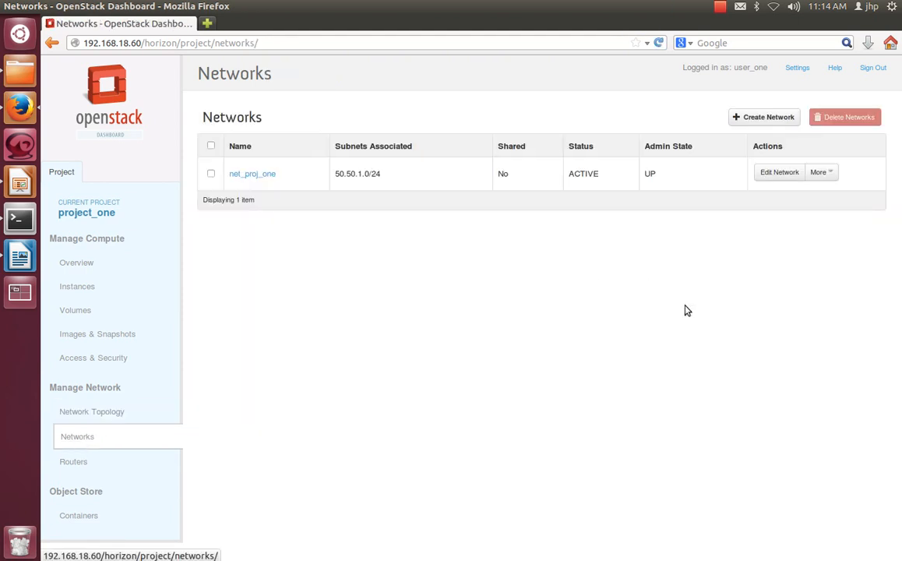
{"action": "left_click_drag", "start_coordinate": [382, 173], "coordinate": [334, 174]}
{"action": "left_click", "coordinate": [424, 311]}
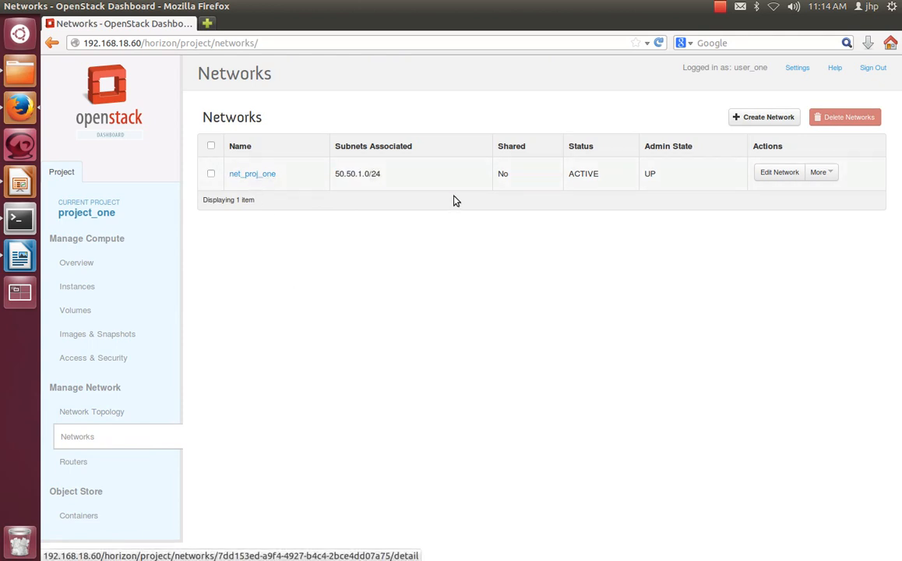
{"action": "left_click", "coordinate": [265, 174]}
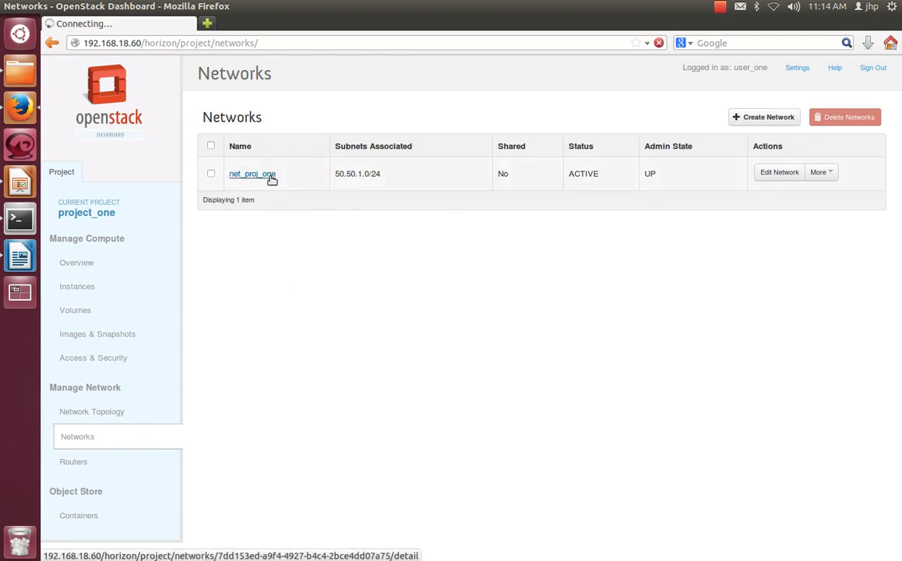
{"action": "scroll", "coordinate": [394, 427], "scroll_direction": "down", "scroll_amount": 1}
{"action": "scroll", "coordinate": [395, 427], "scroll_direction": "down", "scroll_amount": 3}
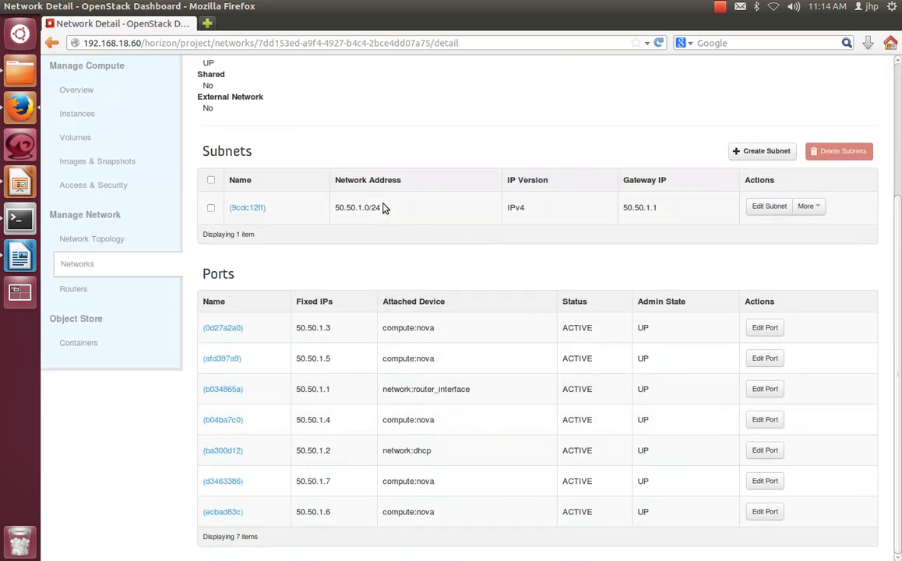
{"action": "left_click_drag", "start_coordinate": [382, 207], "coordinate": [336, 207]}
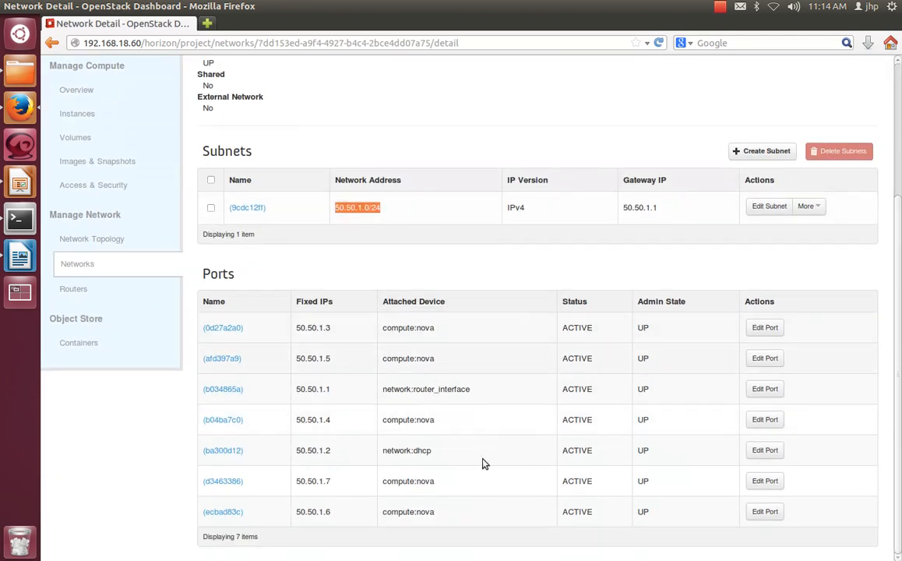
Step: Examine the fixed IPs and attached devices of net_proj_one's ports, including the router interface, DHCP and compute ports
{"action": "left_click_drag", "start_coordinate": [443, 517], "coordinate": [461, 415]}
{"action": "left_click", "coordinate": [461, 414]}
{"action": "left_click_drag", "start_coordinate": [387, 336], "coordinate": [463, 513]}
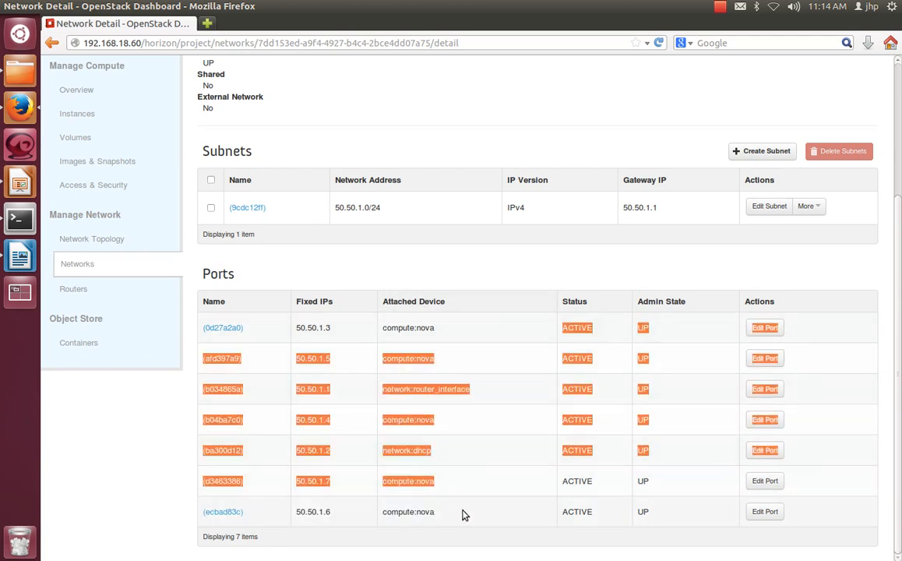
{"action": "left_click", "coordinate": [463, 512]}
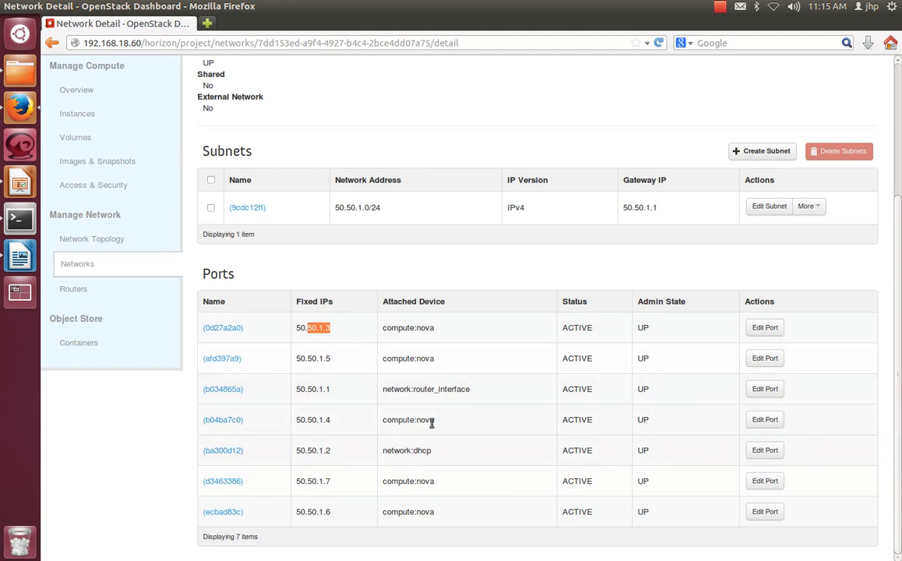
{"action": "left_click_drag", "start_coordinate": [342, 392], "coordinate": [284, 389]}
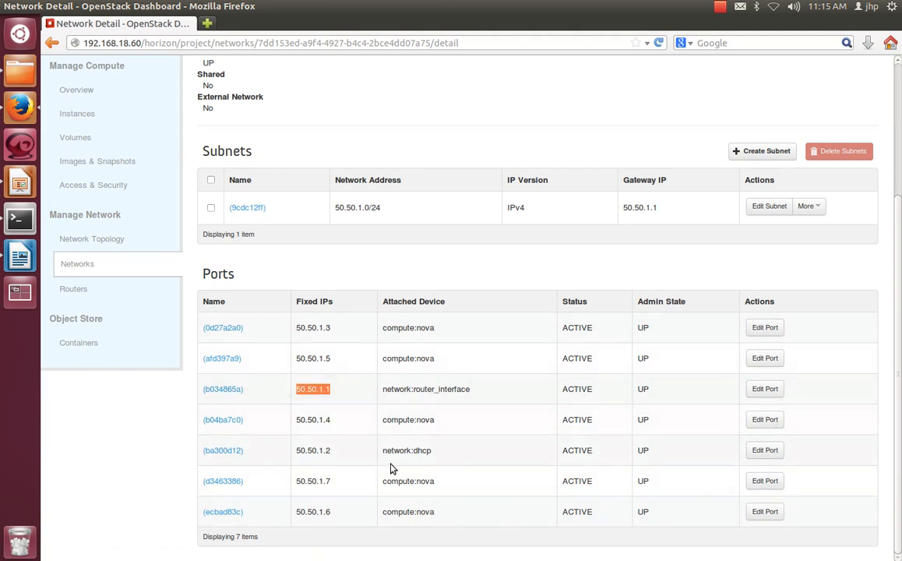
{"action": "left_click_drag", "start_coordinate": [433, 451], "coordinate": [380, 450]}
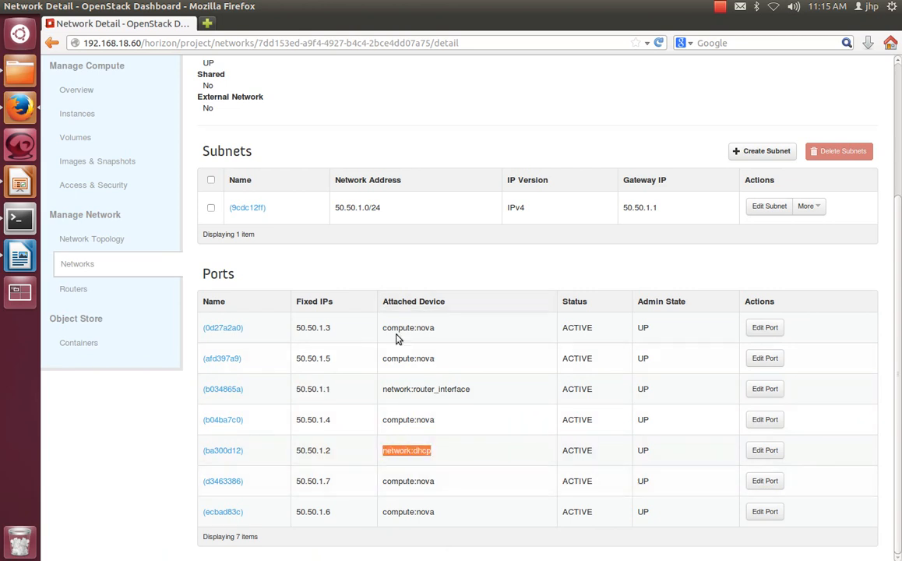
{"action": "left_click_drag", "start_coordinate": [386, 329], "coordinate": [436, 333]}
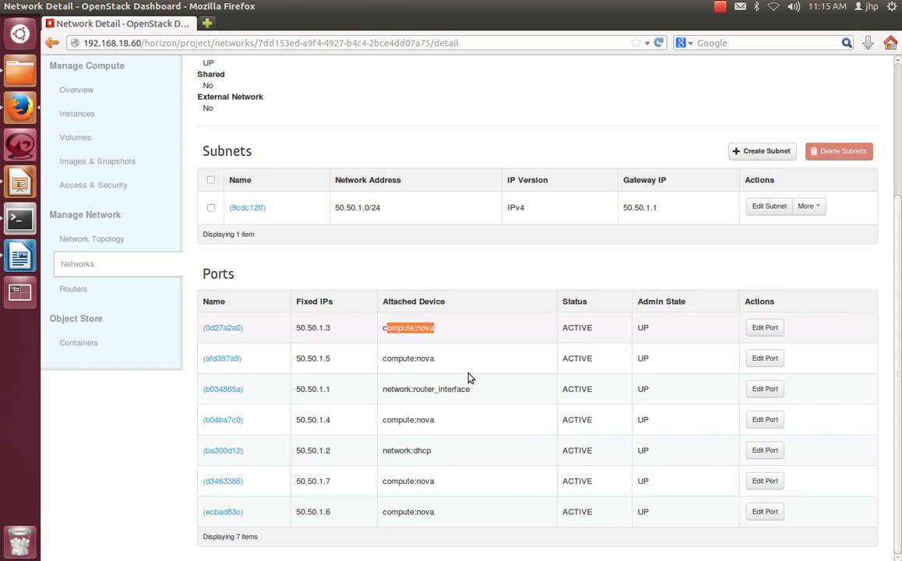
{"action": "left_click_drag", "start_coordinate": [296, 452], "coordinate": [344, 451]}
{"action": "left_click", "coordinate": [465, 431]}
Step: Open the details of router_proj_one from the project's routers list and check its internal interface's fixed IP
{"action": "left_click", "coordinate": [88, 292]}
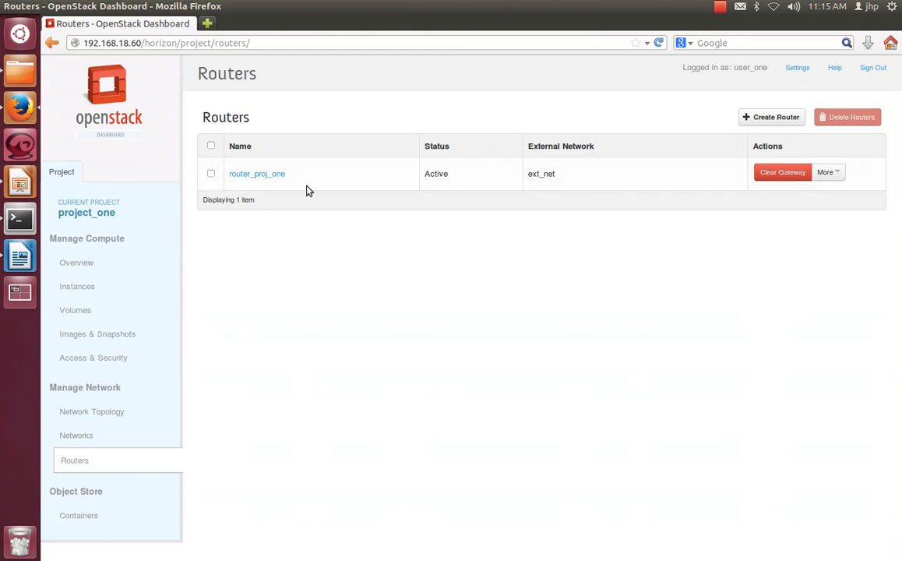
{"action": "left_click", "coordinate": [256, 174]}
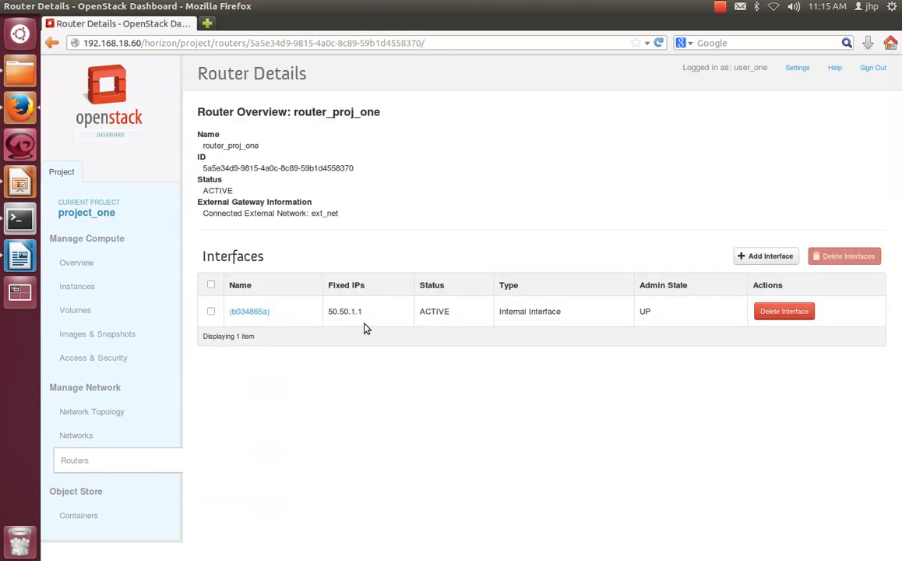
{"action": "left_click_drag", "start_coordinate": [363, 313], "coordinate": [338, 312]}
{"action": "left_click", "coordinate": [467, 450]}
Step: Review the project's usage overview and sign out of the dashboard
{"action": "left_click", "coordinate": [78, 265]}
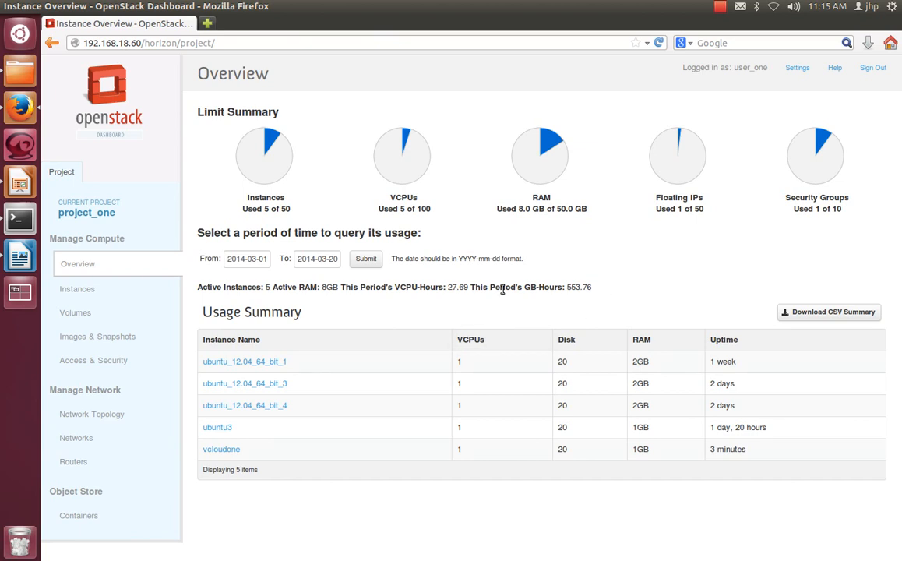
{"action": "left_click", "coordinate": [874, 69]}
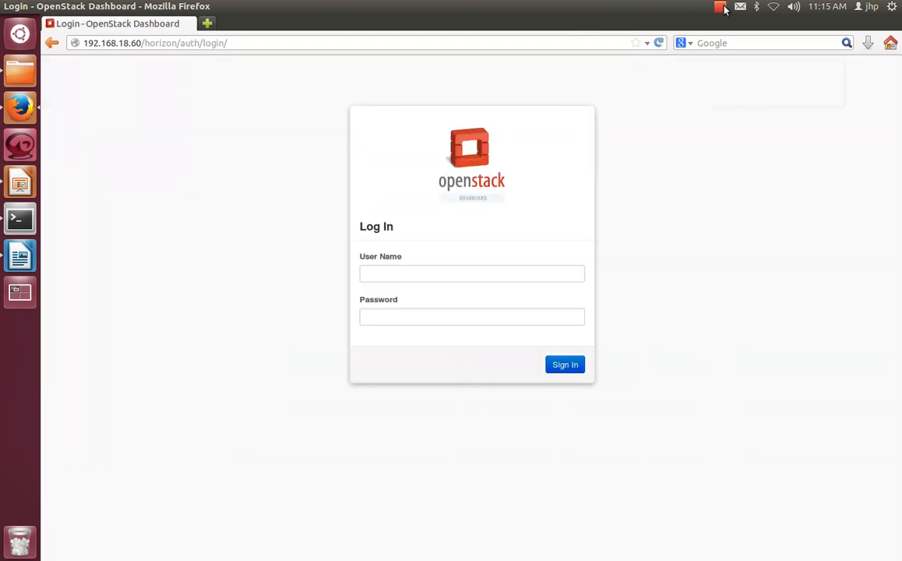